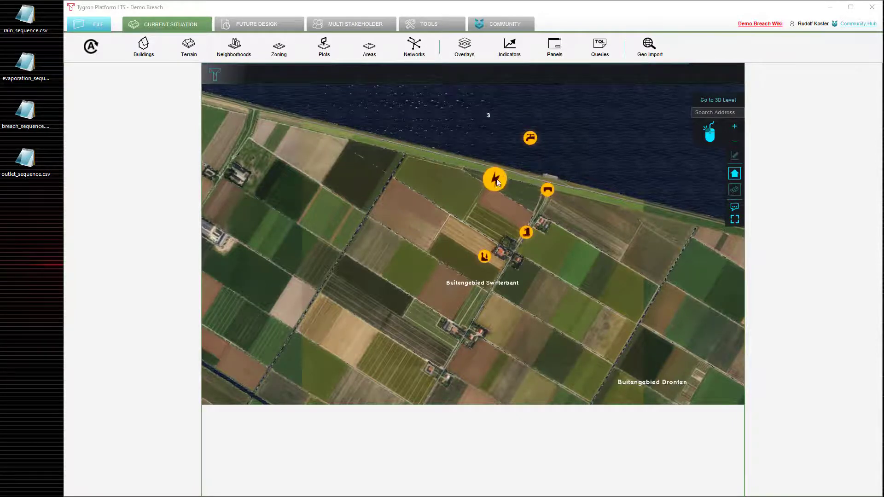
# Step: Play the Flooding overlay animation over the fields behind the Ketelmeerdijk, pause it and rewind it to the start
pyautogui.scroll(3, 504, 176)
pyautogui.moveTo(448, 224); pyautogui.dragTo(476, 166)
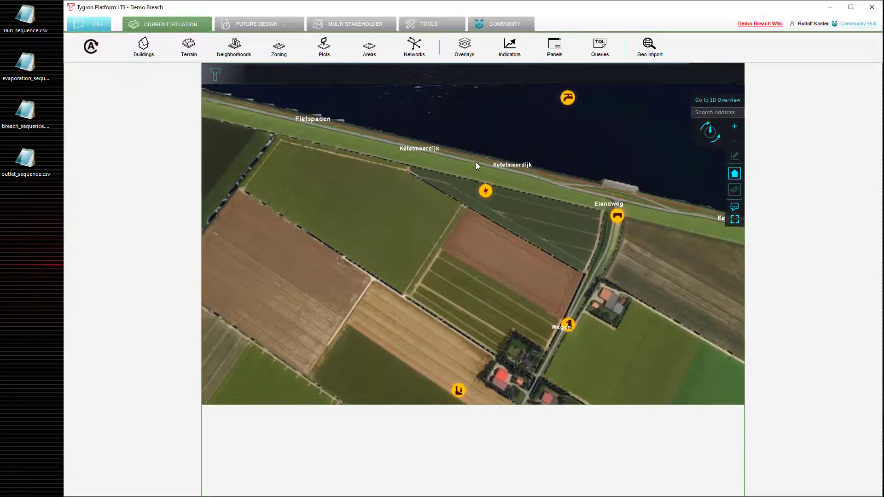
pyautogui.click(734, 189)
pyautogui.click(308, 386)
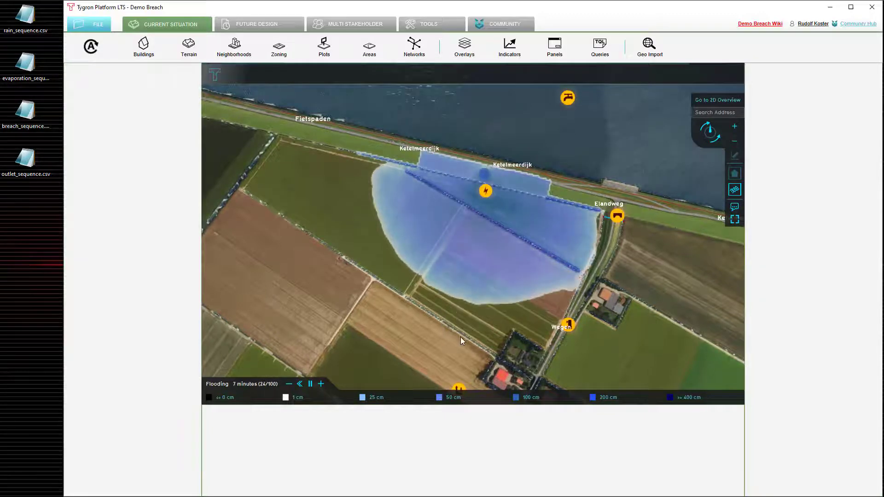
pyautogui.moveTo(461, 340); pyautogui.dragTo(471, 274)
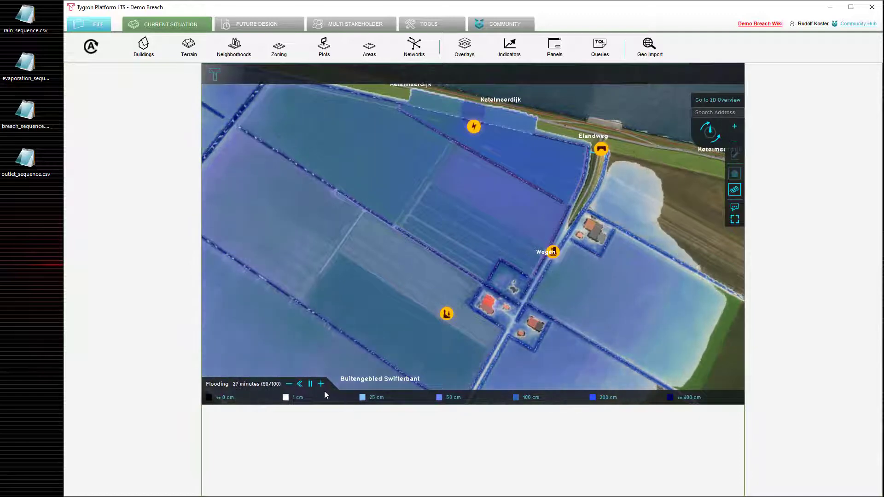
pyautogui.click(310, 383)
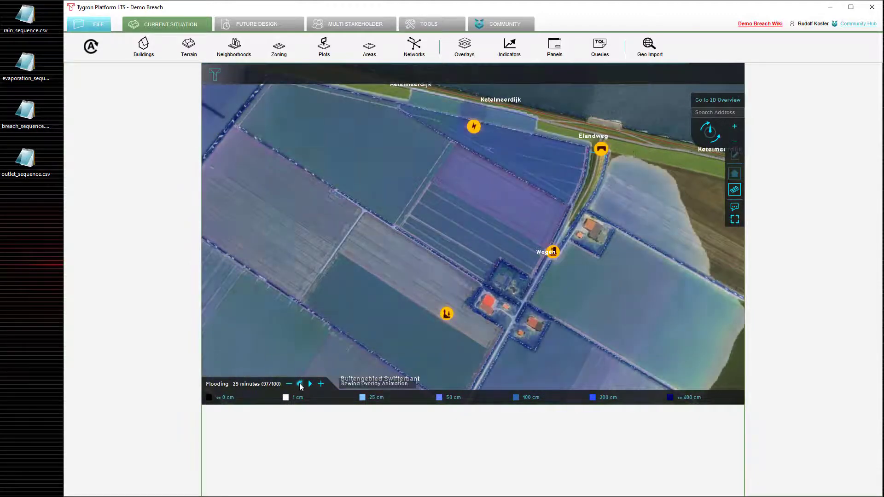
pyautogui.click(299, 383)
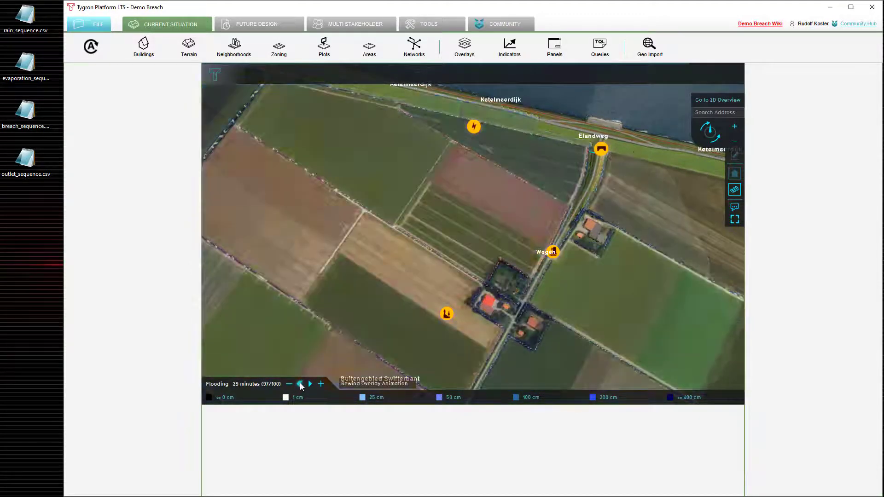
# Step: Select the Flooding overlay in the overlay list and open its configuration wizard
pyautogui.moveTo(485, 176); pyautogui.dragTo(452, 206)
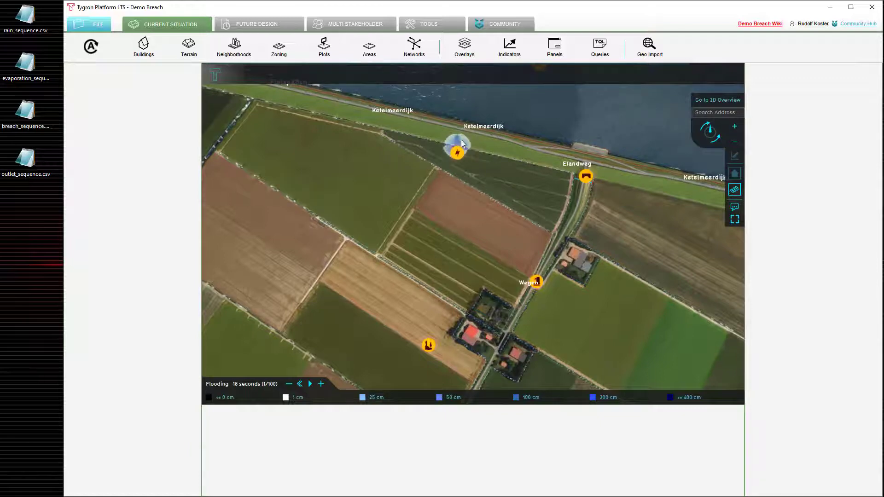
pyautogui.scroll(2, 463, 152)
pyautogui.scroll(3, 518, 222)
pyautogui.moveTo(534, 256); pyautogui.dragTo(462, 223)
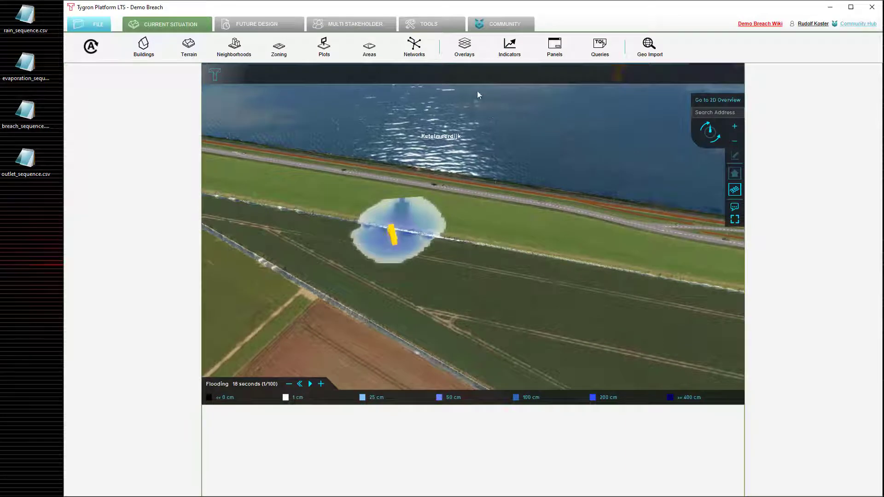
pyautogui.click(451, 52)
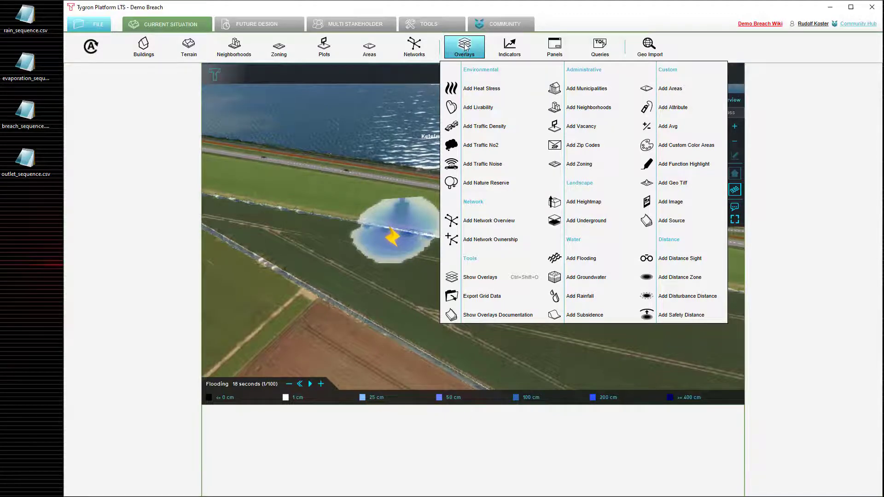
pyautogui.click(465, 46)
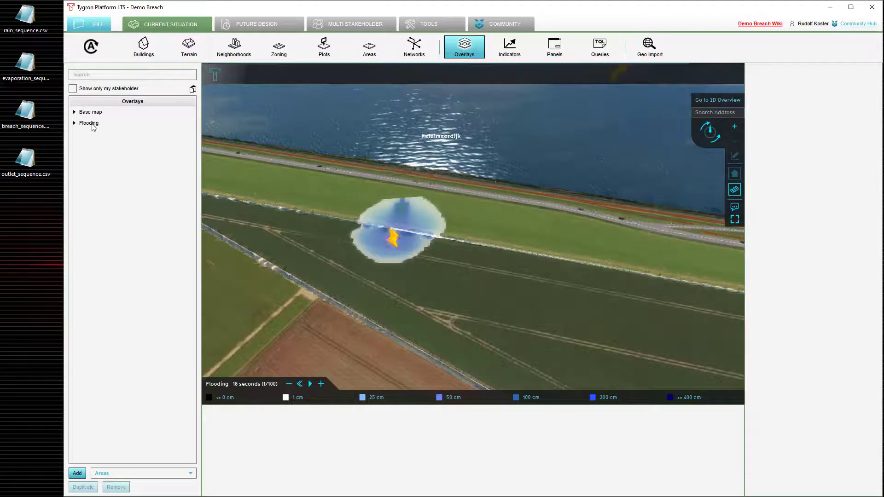
pyautogui.click(89, 123)
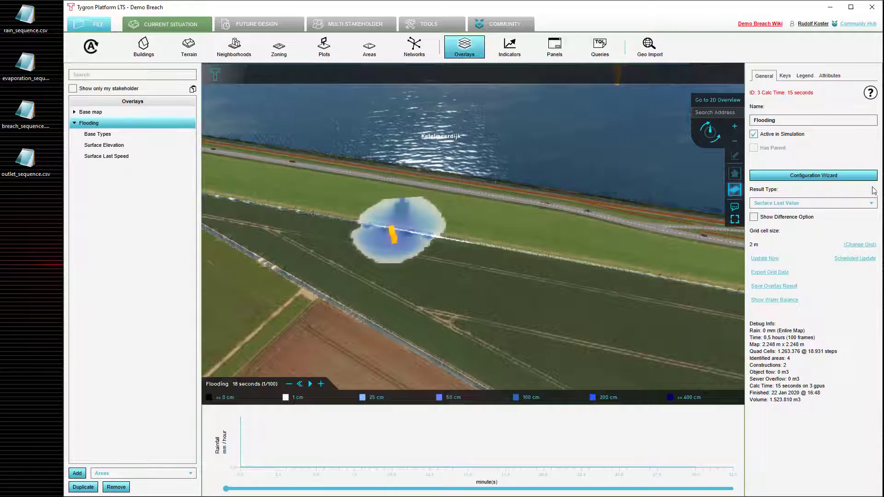
pyautogui.click(812, 176)
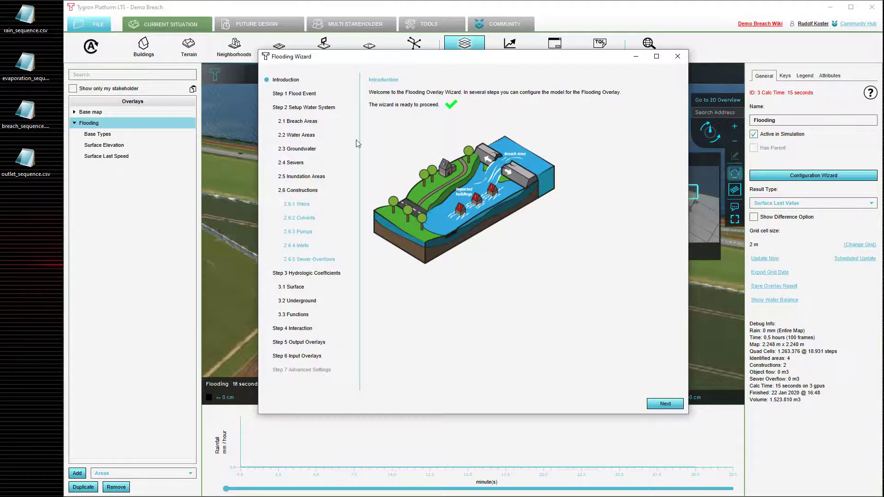
# Step: Set the fixed breach height of the Breach area to 3 m and close the Flooding Wizard
pyautogui.click(304, 124)
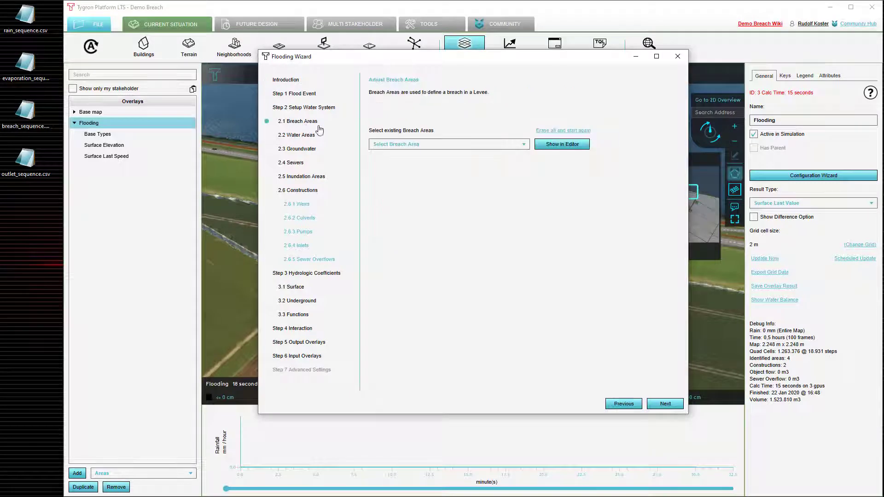
pyautogui.click(440, 145)
pyautogui.click(442, 155)
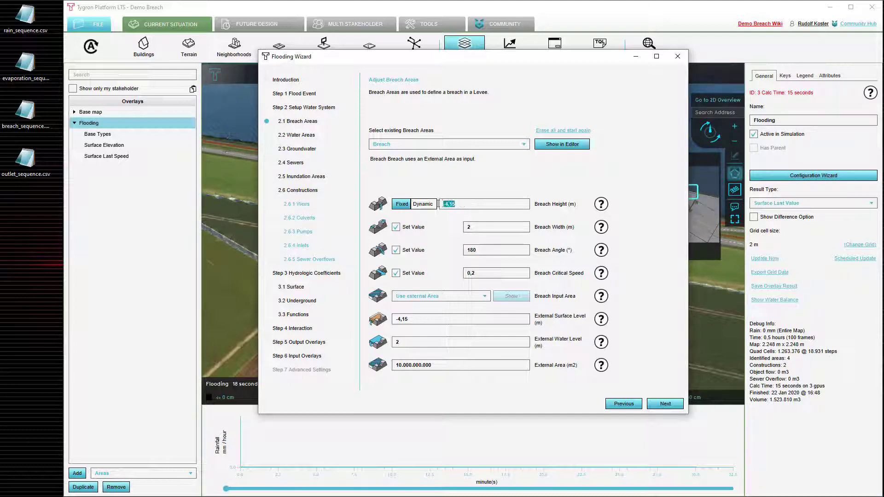
pyautogui.click(474, 204)
pyautogui.write('3')
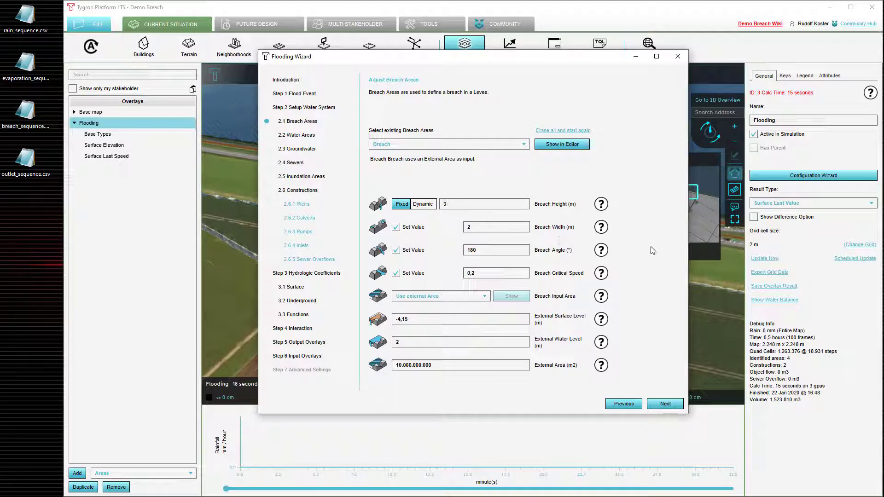
pyautogui.click(678, 55)
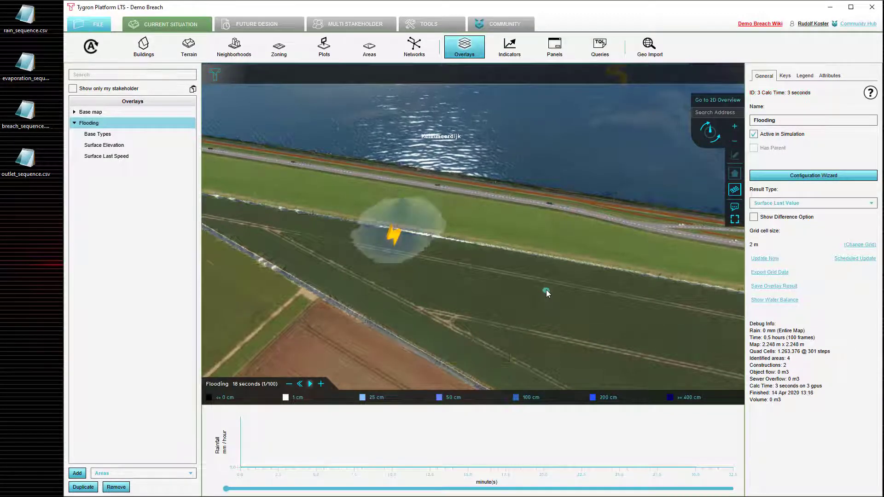
# Step: Reopen the Flooding overlay's wizard and set the flood event to 10 minutes of rain with 25 mm total rainfall
pyautogui.moveTo(490, 298); pyautogui.dragTo(553, 238)
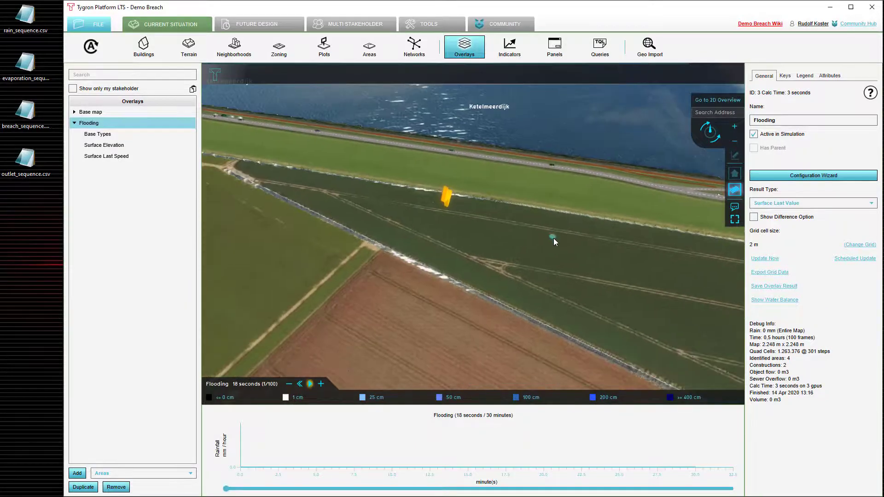
pyautogui.scroll(-5, 550, 251)
pyautogui.moveTo(501, 272); pyautogui.dragTo(389, 233)
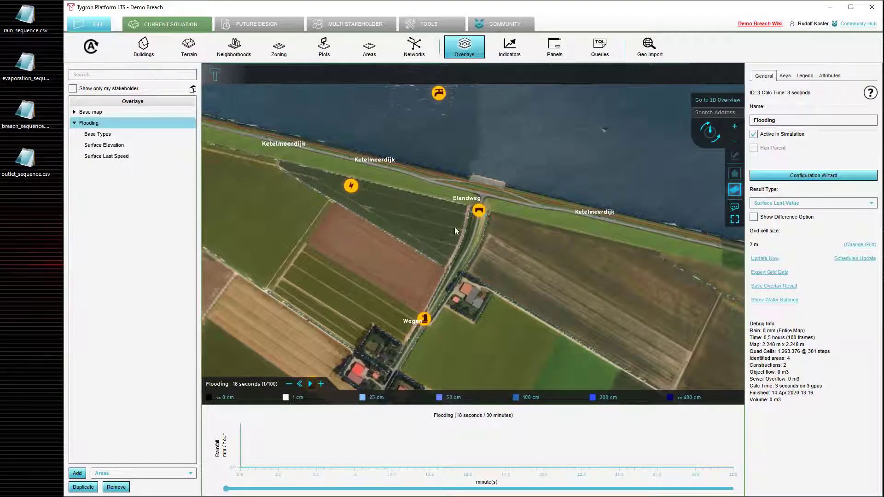
pyautogui.click(788, 177)
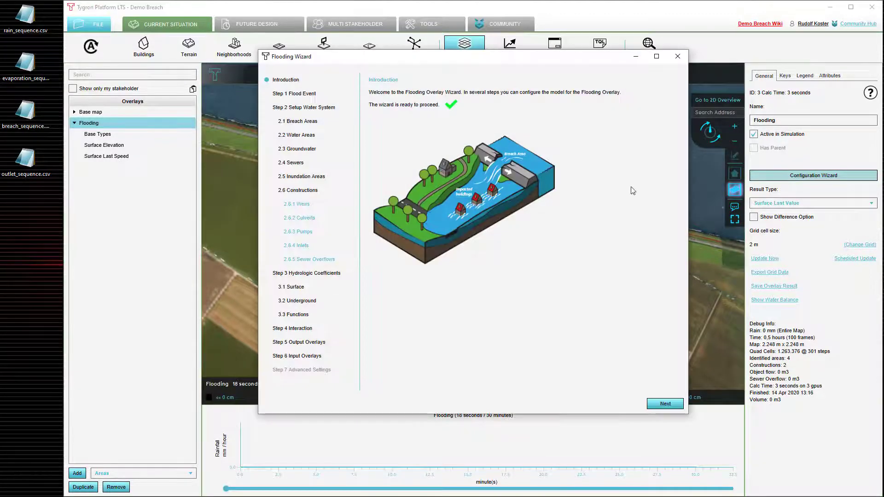
pyautogui.click(297, 93)
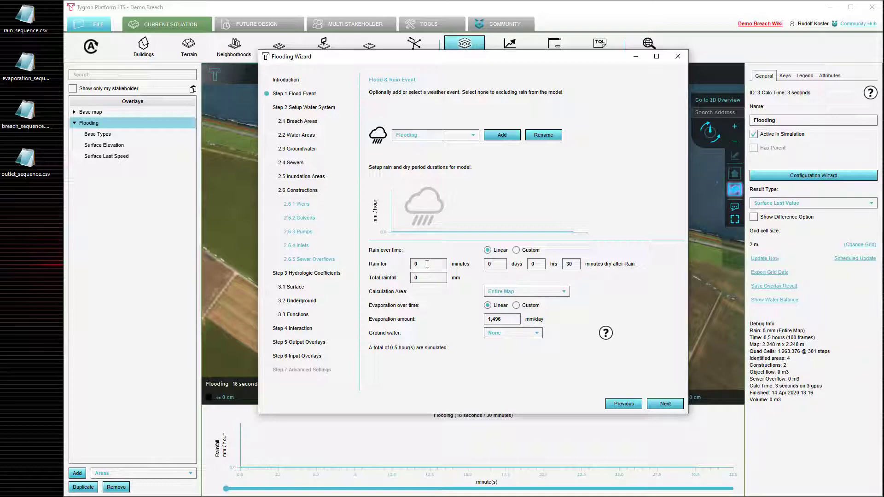
pyautogui.write('0')
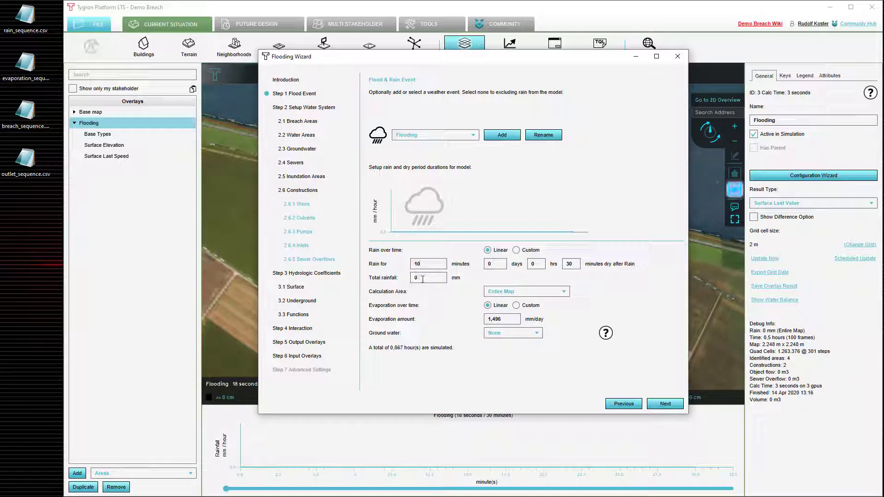
pyautogui.press('Tab')
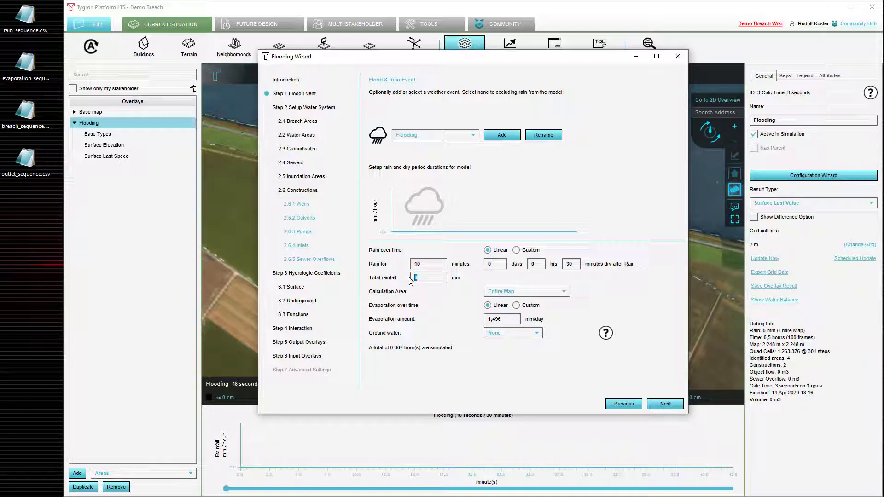
pyautogui.write('25')
pyautogui.click(435, 267)
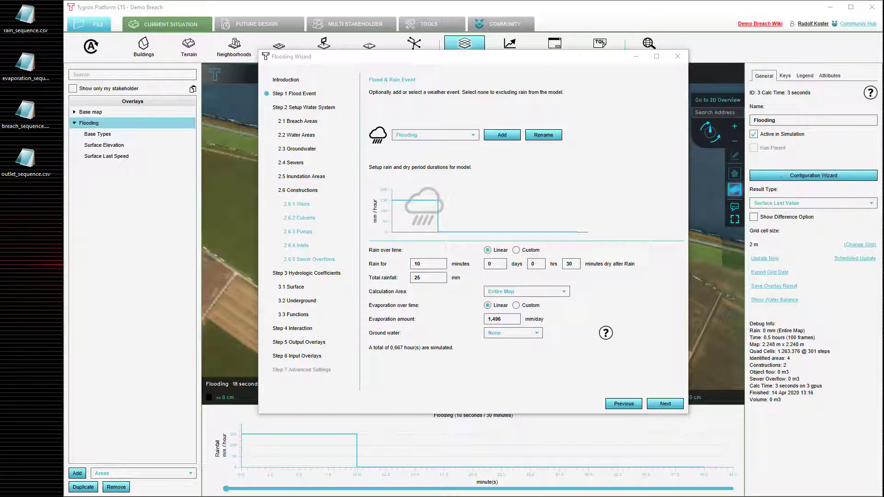
# Step: Place rain_sequence.csv in Notepad beside the Flooding Wizard and examine its time and rainfall values line by line
pyautogui.moveTo(783, 9); pyautogui.dragTo(610, 57)
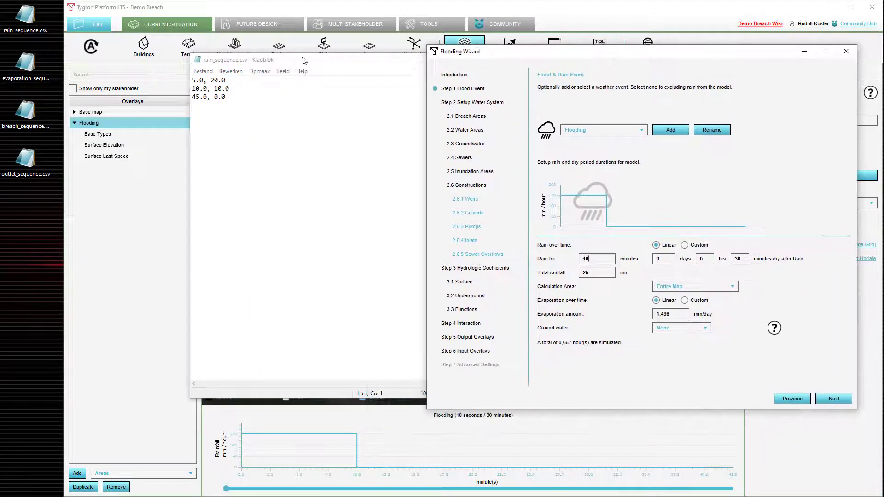
pyautogui.moveTo(295, 62); pyautogui.dragTo(247, 71)
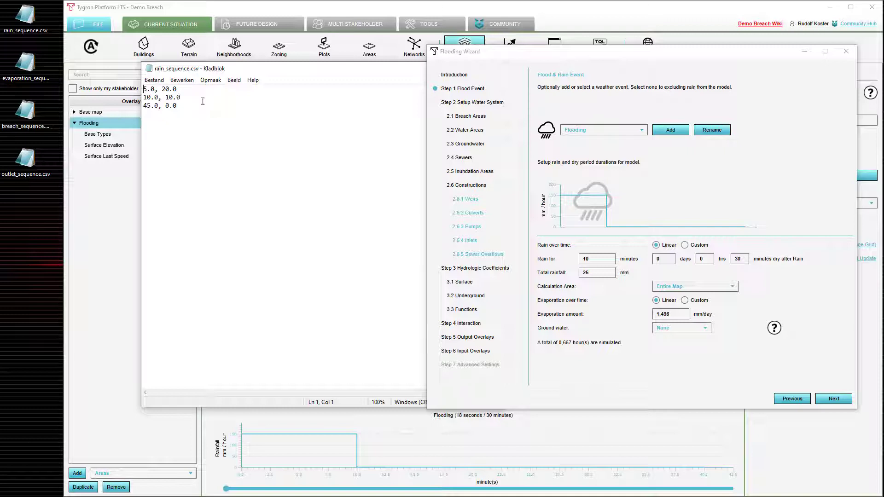
pyautogui.moveTo(155, 89); pyautogui.dragTo(180, 90)
pyautogui.click(181, 90)
pyautogui.moveTo(143, 89); pyautogui.dragTo(178, 89)
pyautogui.moveTo(155, 89)
pyautogui.mouseDown()
pyautogui.moveTo(143, 89)
pyautogui.moveTo(160, 99)
pyautogui.mouseUp()
pyautogui.press('Up')
pyautogui.press('Left')
pyautogui.moveTo(165, 98); pyautogui.dragTo(173, 98)
pyautogui.click(185, 97)
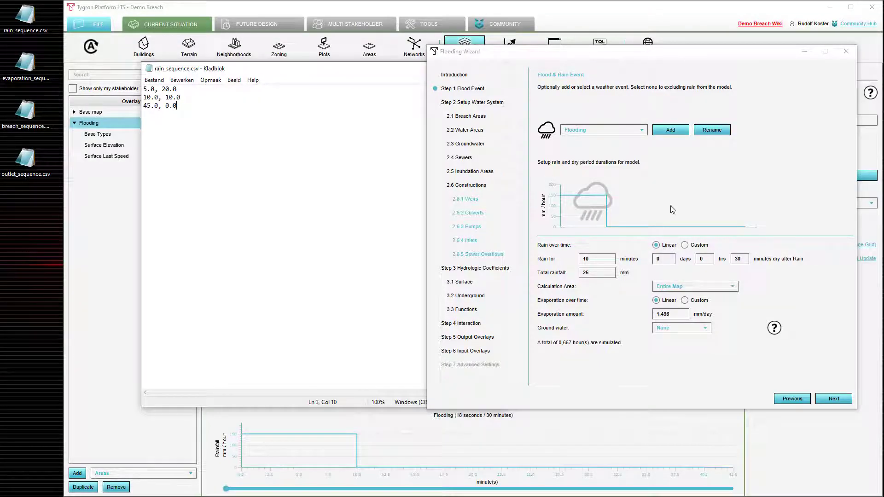
# Step: Switch rain over time to Custom and open the import window for the rain values
pyautogui.moveTo(675, 52); pyautogui.dragTo(547, 37)
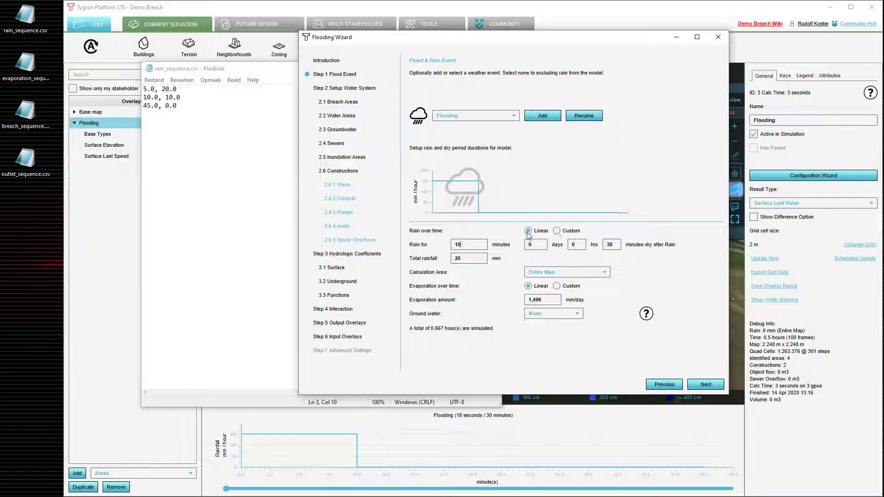
pyautogui.click(558, 231)
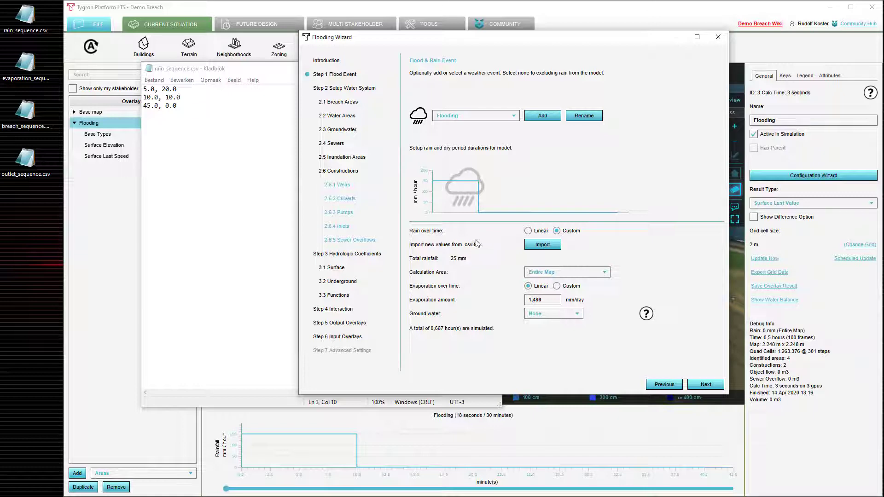
pyautogui.click(543, 245)
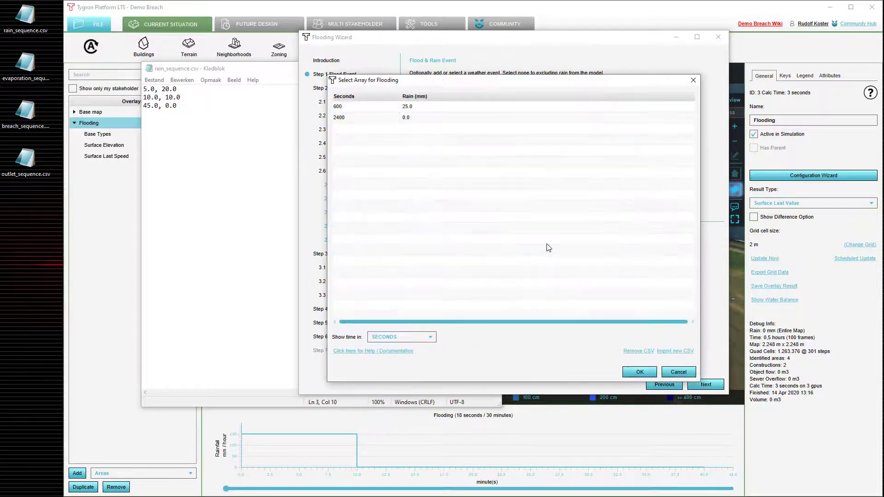
pyautogui.moveTo(531, 83); pyautogui.dragTo(498, 40)
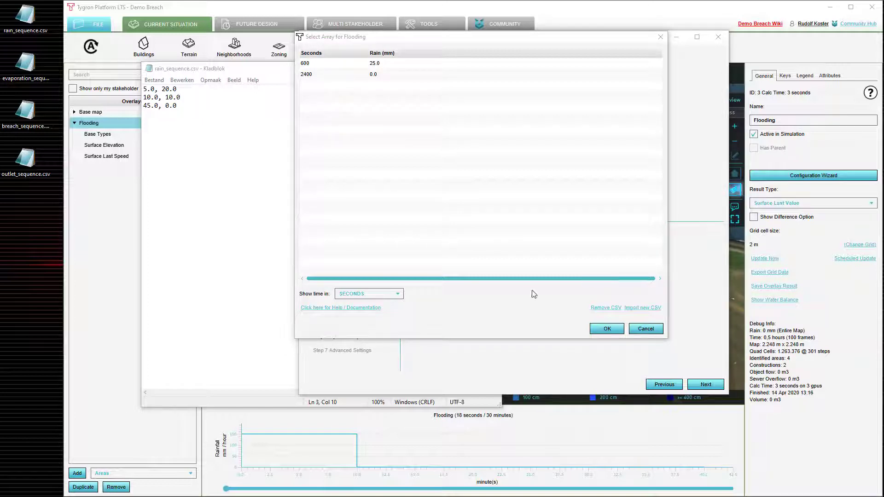
# Step: Import rain_sequence.csv as the custom rain values, with time in minutes and comma as the separator
pyautogui.click(649, 308)
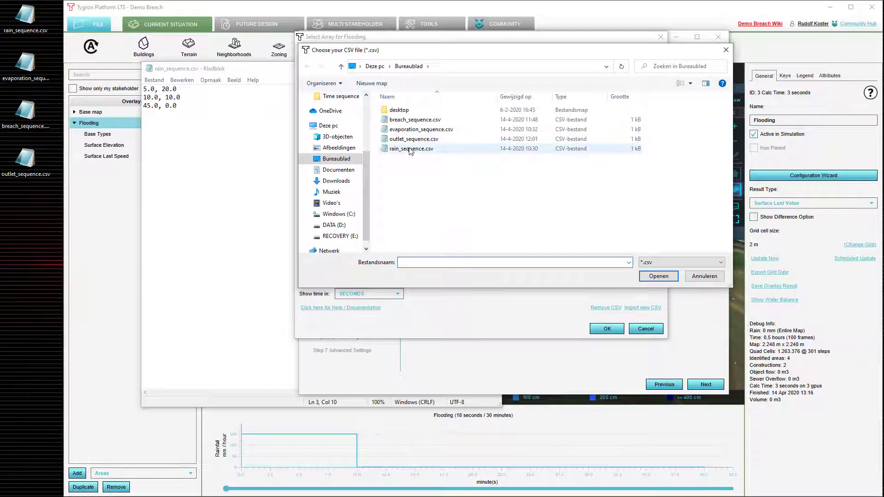
pyautogui.click(403, 150)
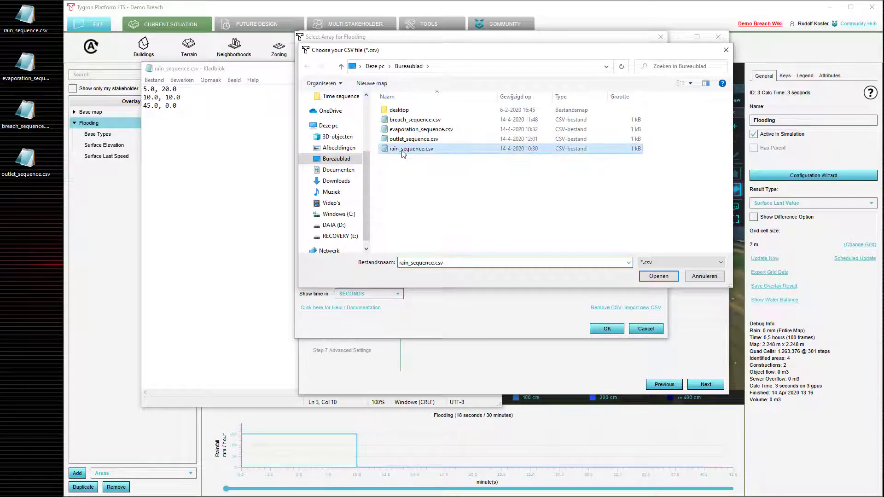
pyautogui.click(672, 277)
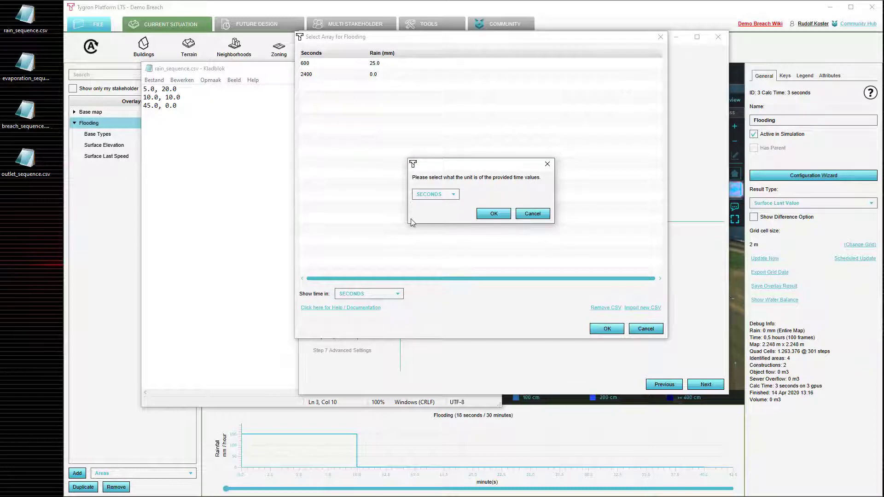
pyautogui.click(446, 197)
pyautogui.click(446, 226)
pyautogui.click(500, 217)
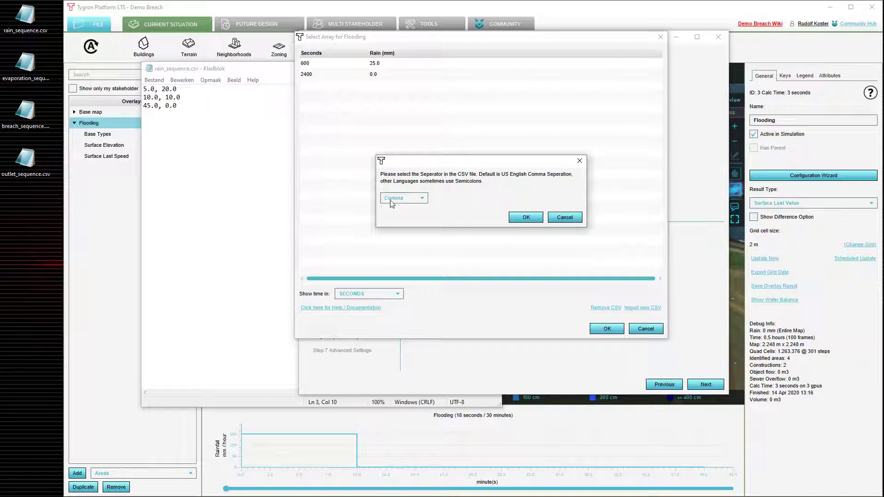
pyautogui.click(393, 205)
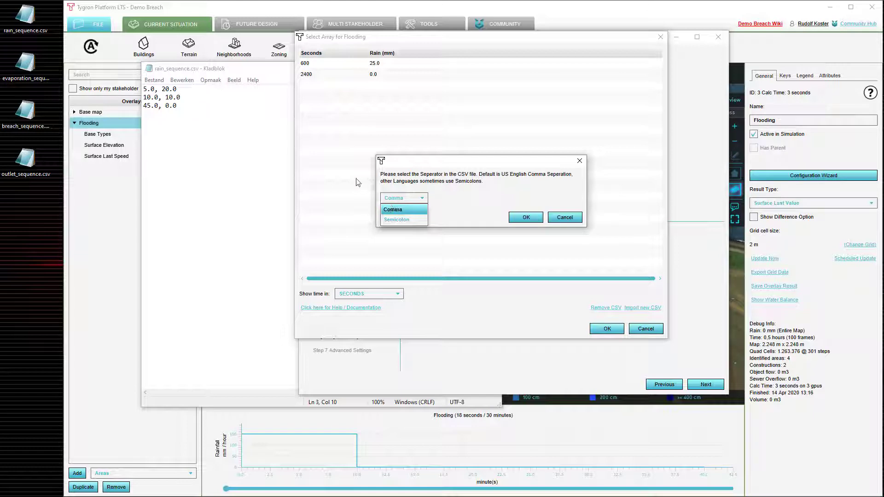
pyautogui.click(413, 210)
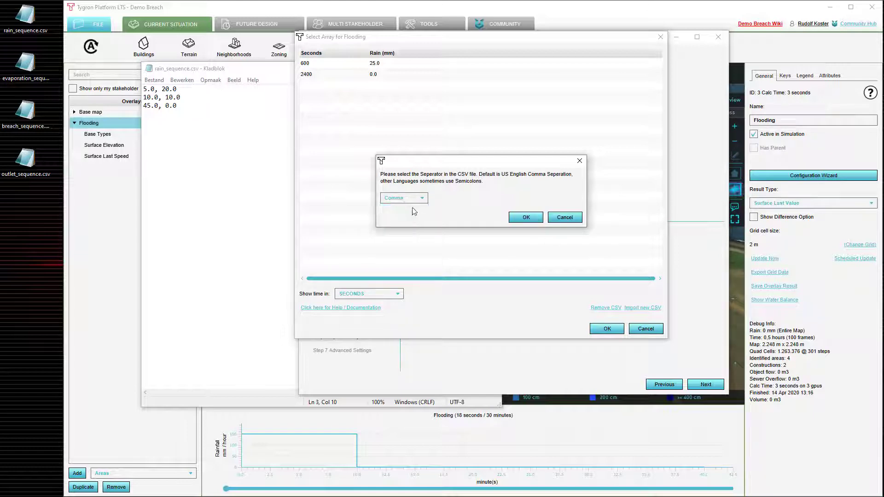
pyautogui.click(526, 218)
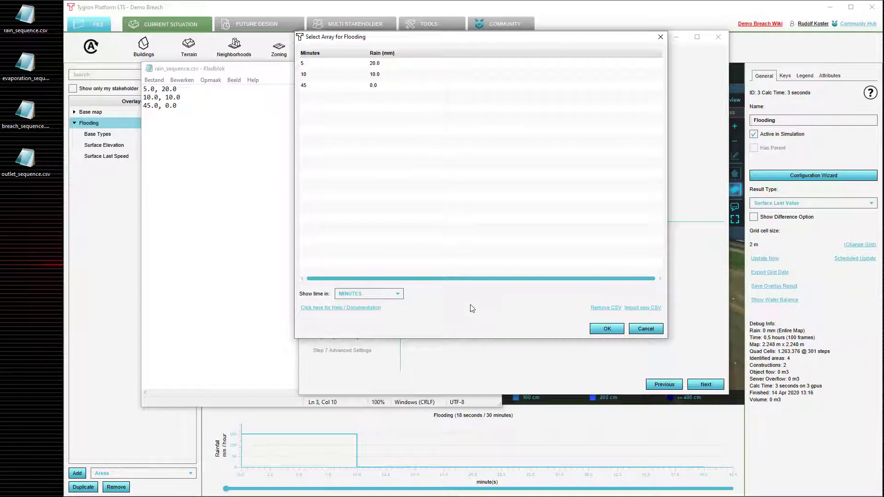
pyautogui.click(607, 329)
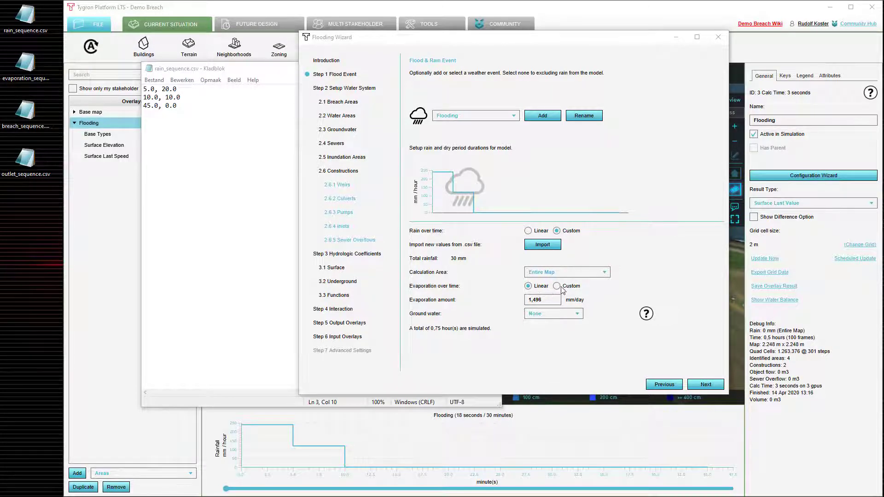
# Step: Switch evaporation over time to Custom, open its import window, and show evaporation_sequence.csv in Notepad
pyautogui.click(557, 287)
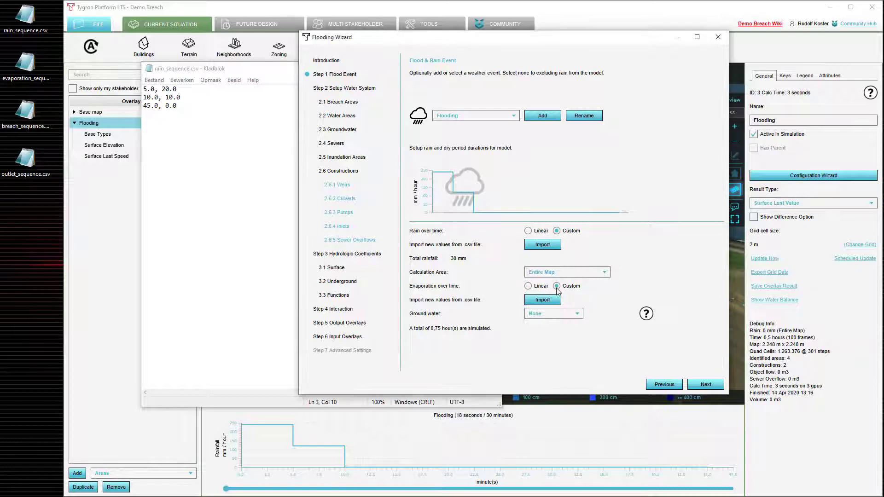
pyautogui.click(543, 300)
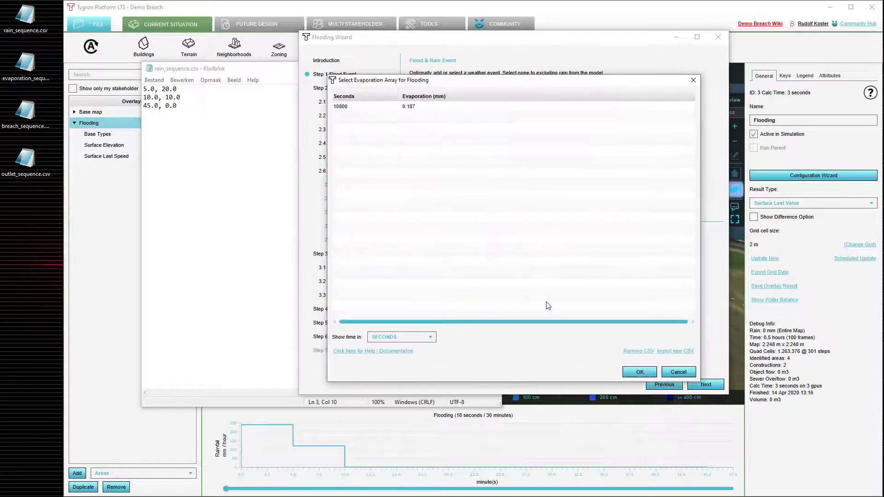
pyautogui.moveTo(25, 65); pyautogui.dragTo(488, 217)
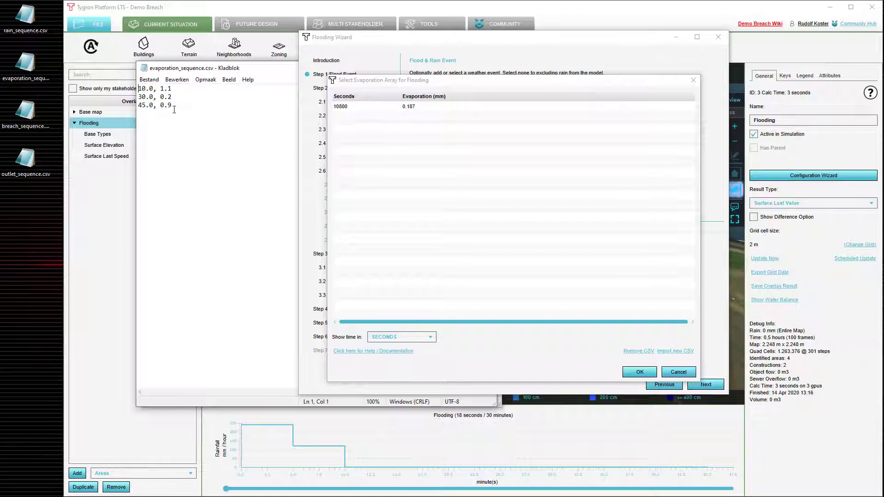
# Step: Import evaporation_sequence.csv as the custom evaporation values, with time in minutes and comma as the separator
pyautogui.click(675, 351)
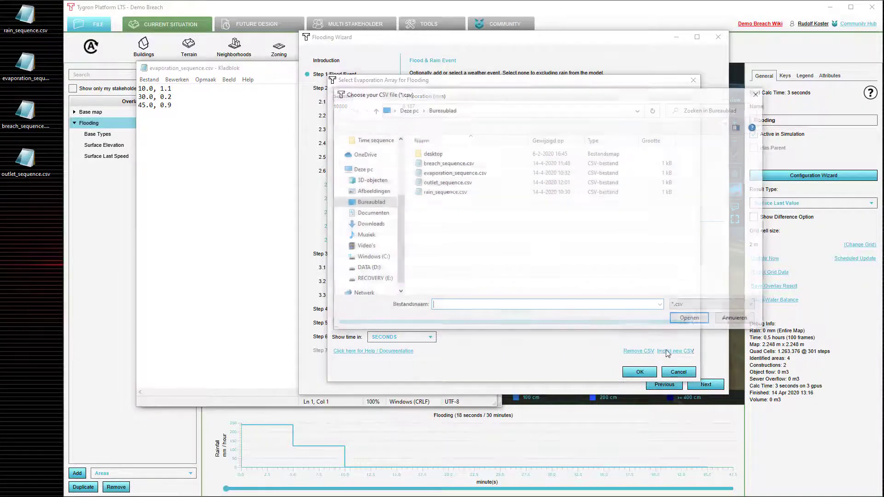
pyautogui.click(440, 173)
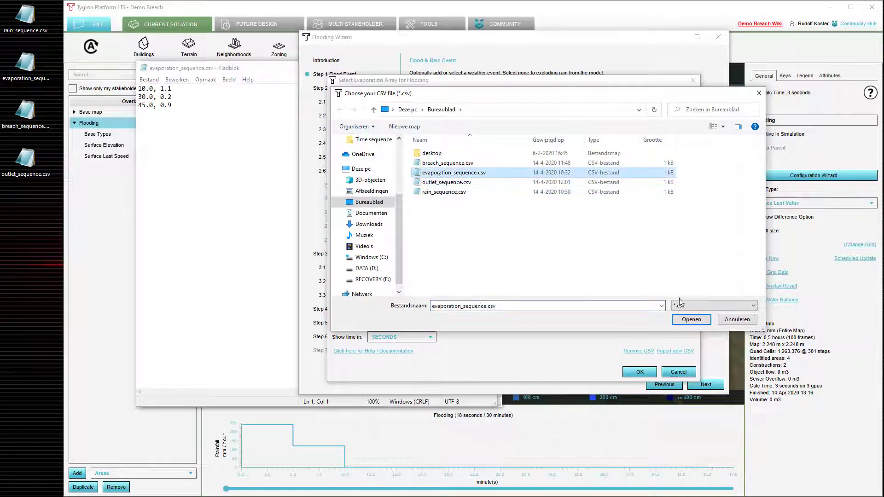
pyautogui.click(691, 319)
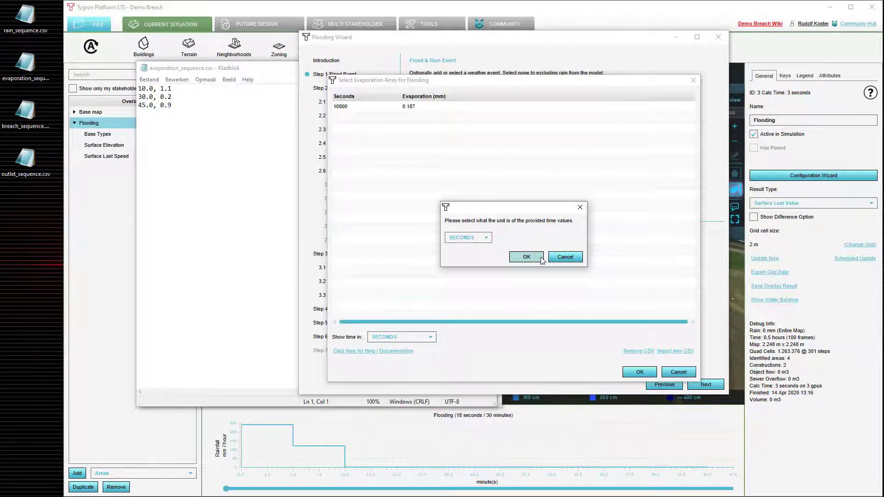
pyautogui.click(472, 239)
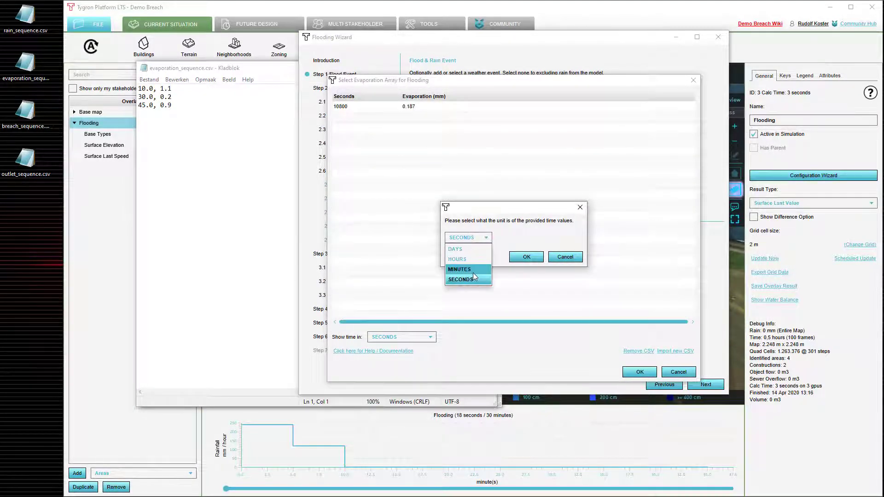
pyautogui.click(478, 268)
pyautogui.click(537, 259)
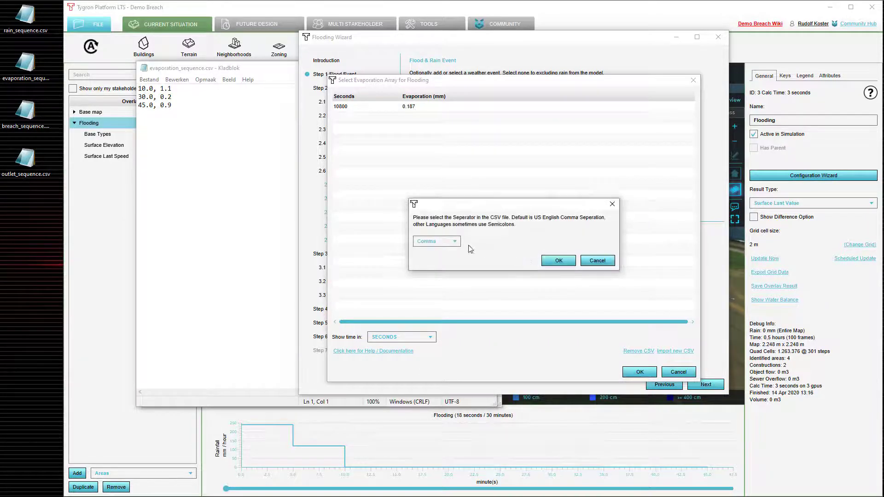
pyautogui.click(567, 264)
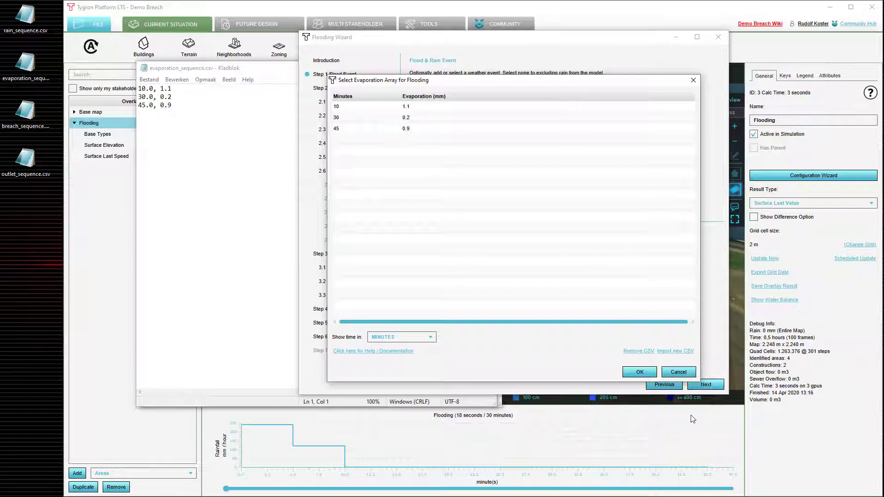
pyautogui.click(639, 372)
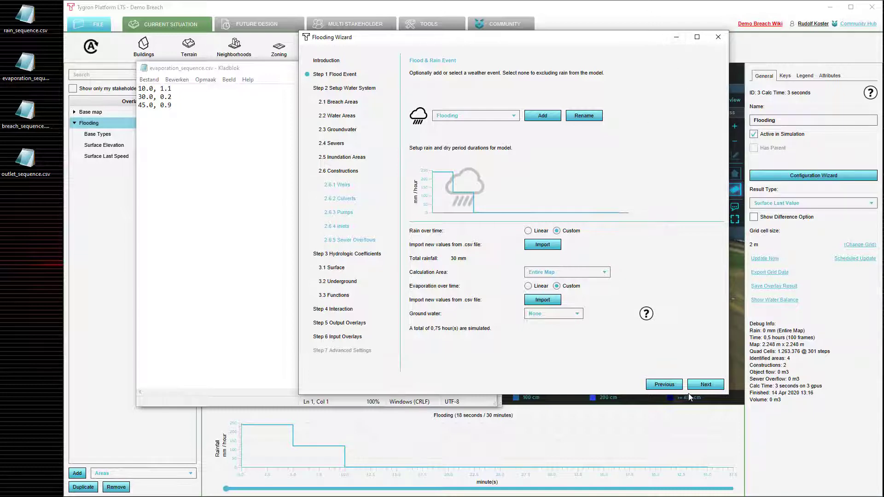
# Step: Close the Flooding Wizard and recalculate the model with the imported rain and evaporation sequences
pyautogui.click(708, 385)
pyautogui.click(718, 37)
pyautogui.click(673, 15)
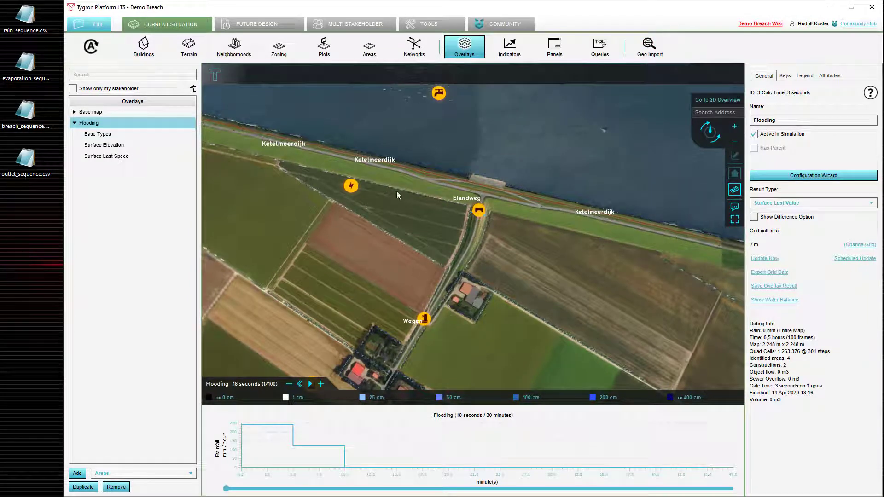
pyautogui.moveTo(94, 52)
pyautogui.click(107, 90)
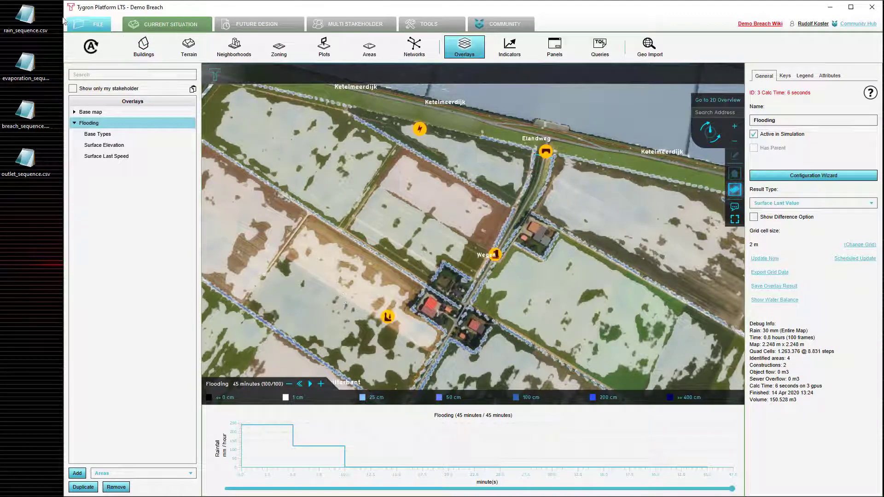
# Step: Reopen rain_sequence.csv in Notepad over the model and examine the rainfall value of its first line
pyautogui.doubleClick(31, 15)
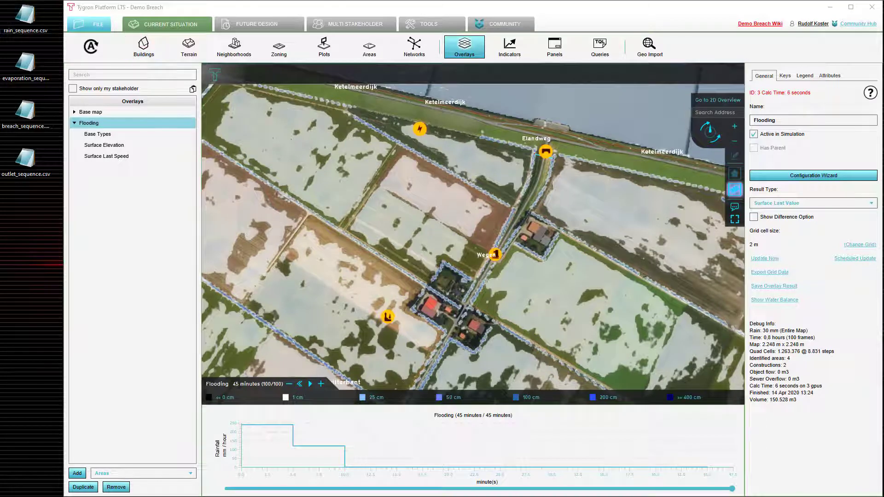
pyautogui.moveTo(819, 59); pyautogui.dragTo(518, 89)
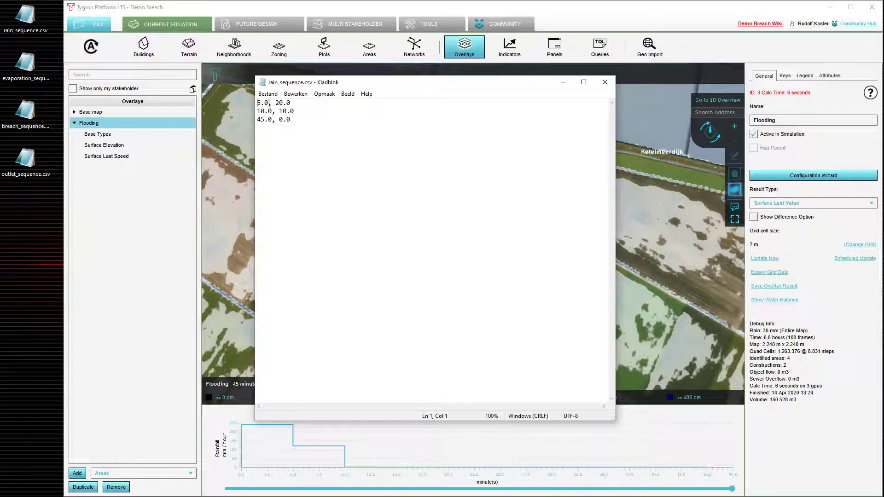
pyautogui.moveTo(275, 103); pyautogui.dragTo(298, 103)
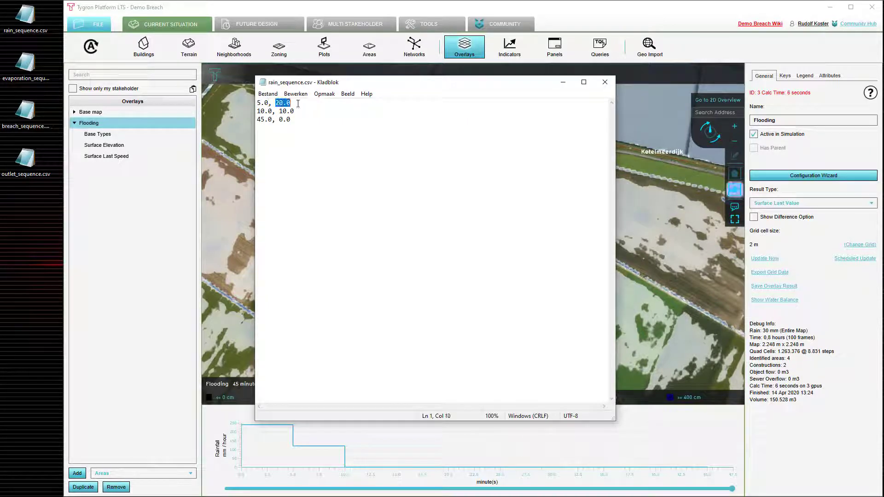
pyautogui.click(300, 104)
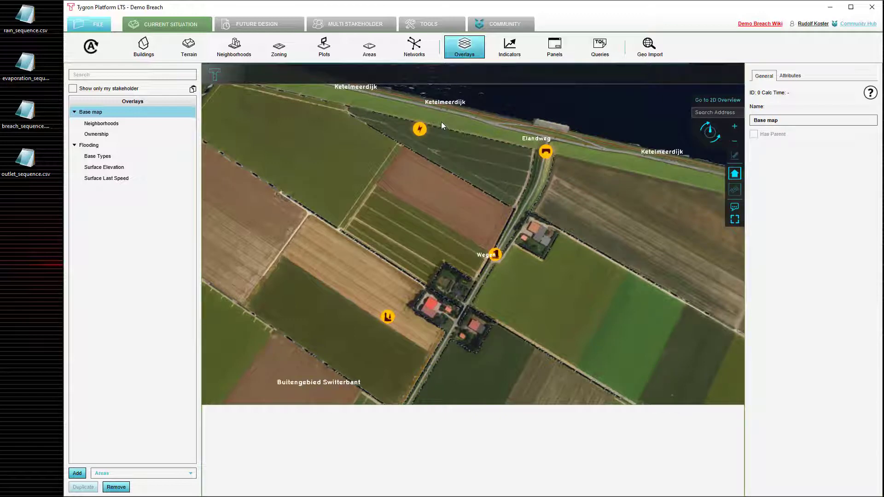
# Step: In the Flooding overlay's wizard, set rain and evaporation over time to Linear, with 0 days, 0 hours and 30 minutes dry after rain
pyautogui.click(103, 147)
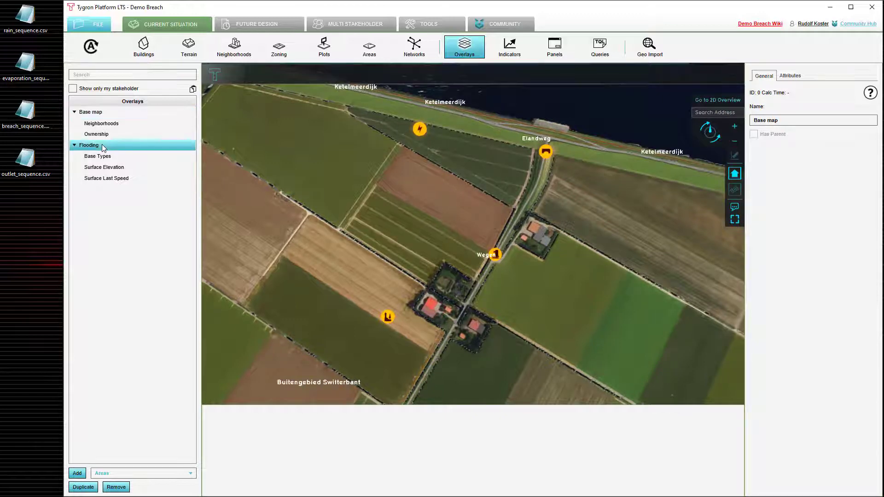
pyautogui.click(836, 177)
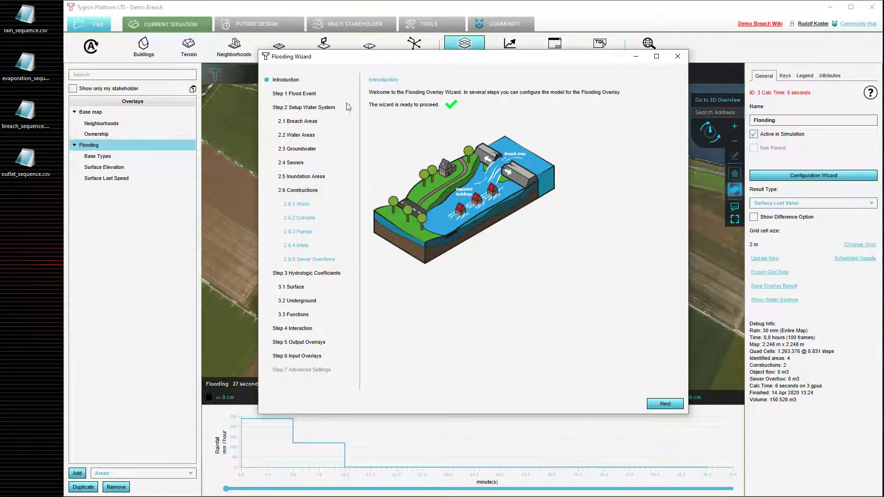
pyautogui.click(305, 94)
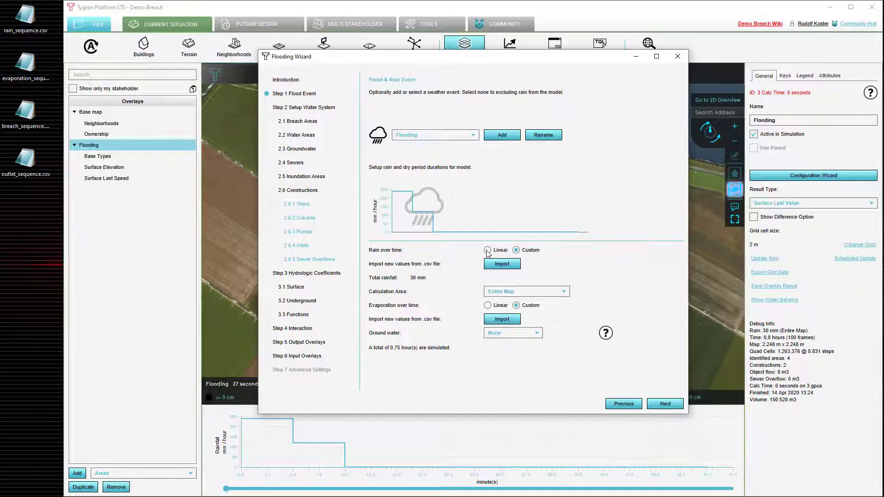
pyautogui.click(487, 251)
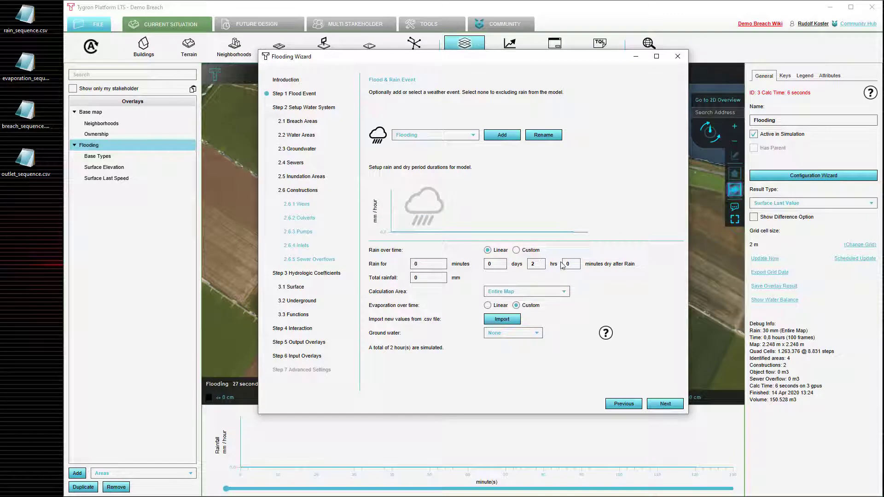
pyautogui.doubleClick(574, 264)
pyautogui.write('30')
pyautogui.doubleClick(534, 264)
pyautogui.write('0')
pyautogui.doubleClick(490, 264)
pyautogui.write('0')
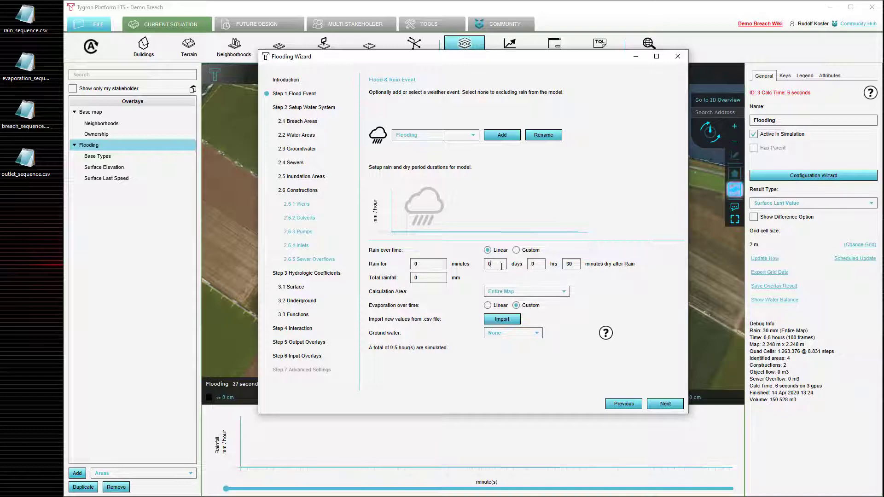
pyautogui.click(496, 307)
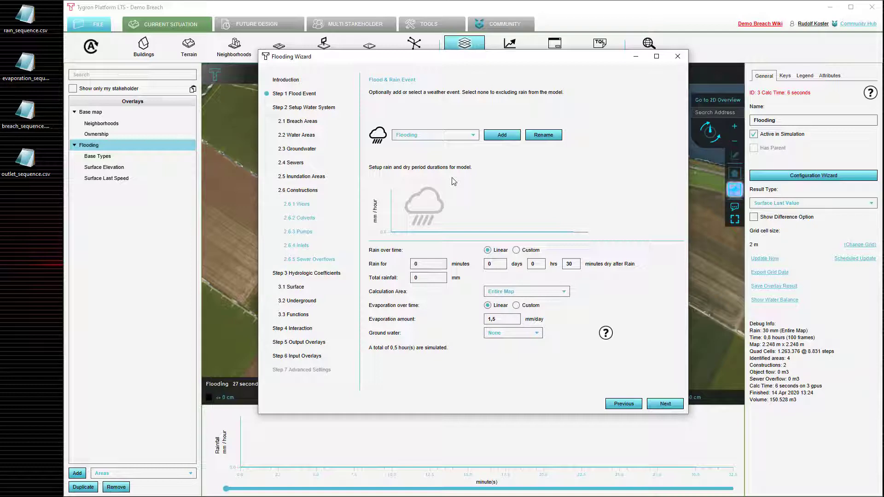
# Step: Switch the breach height of the Breach area to Dynamic and open the selection of its height values
pyautogui.click(297, 122)
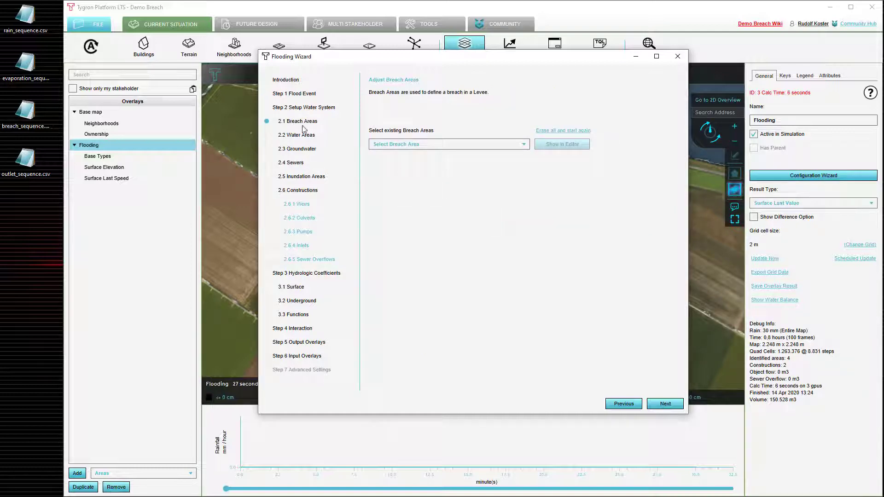
pyautogui.click(489, 145)
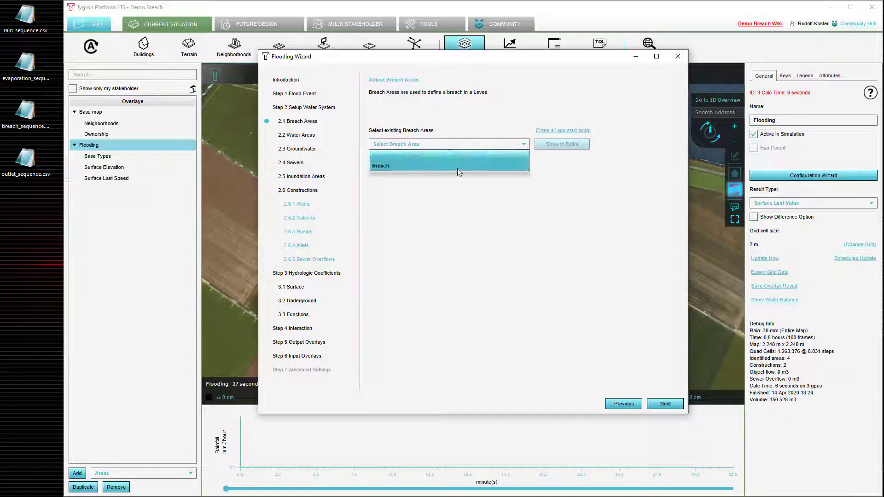
pyautogui.click(457, 167)
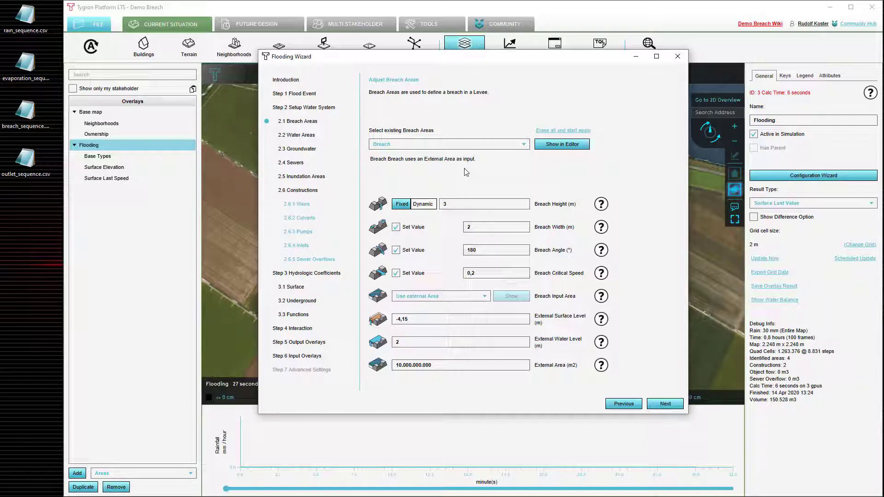
pyautogui.click(422, 207)
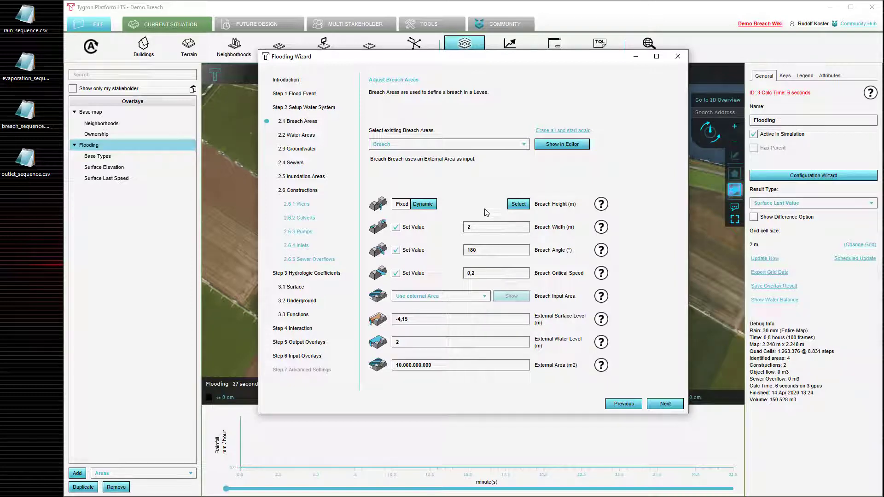
pyautogui.click(517, 206)
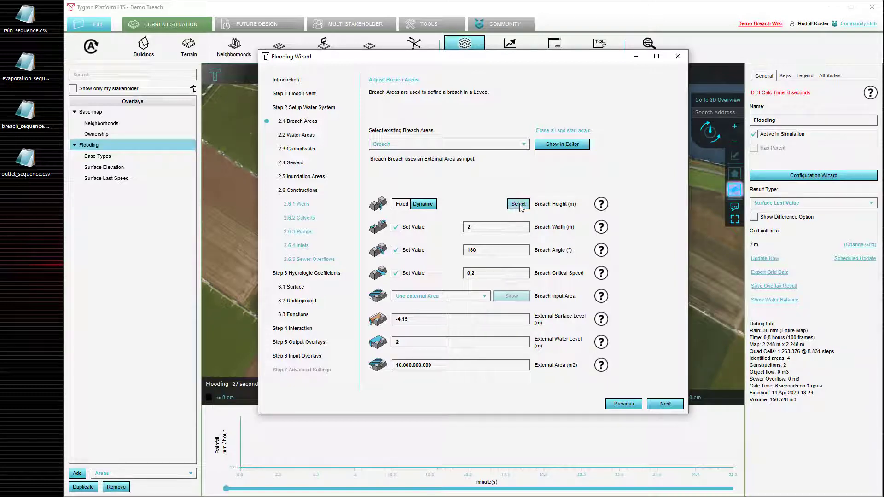
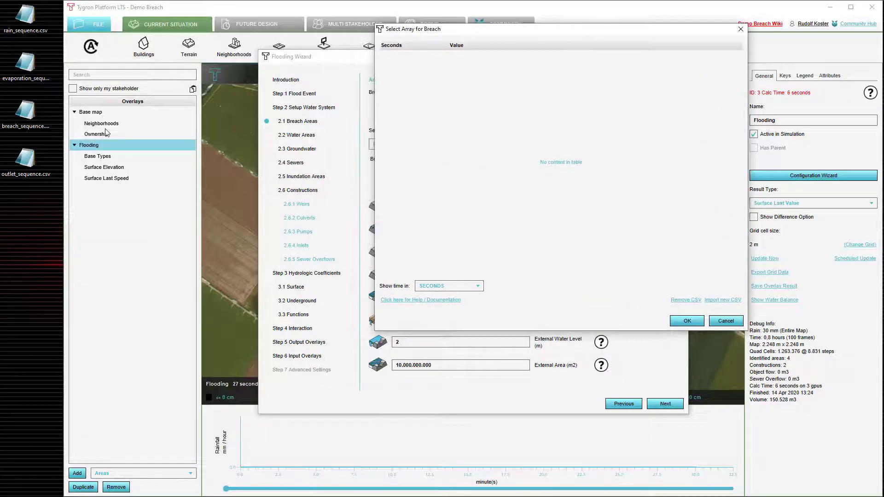
# Step: Open breach_sequence.csv in Notepad and place its window where the values are readable beside the breach array selection
pyautogui.doubleClick(28, 110)
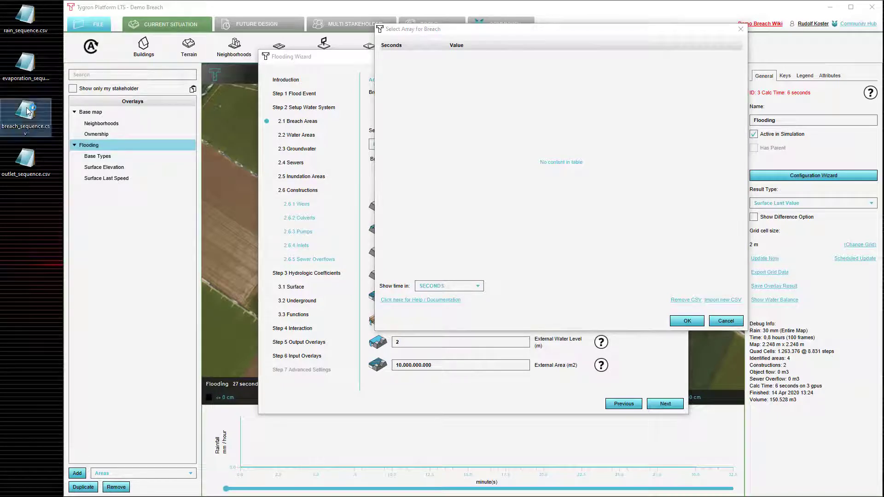
pyautogui.click(257, 83)
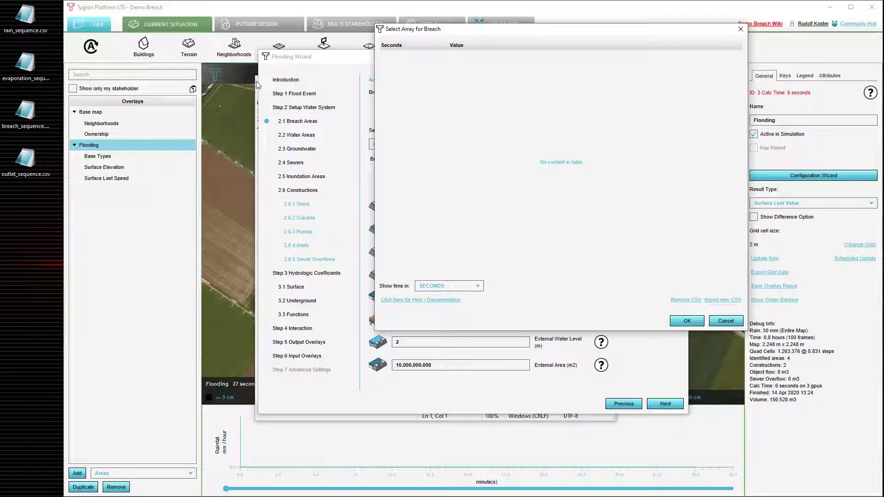
pyautogui.moveTo(257, 83); pyautogui.dragTo(163, 86)
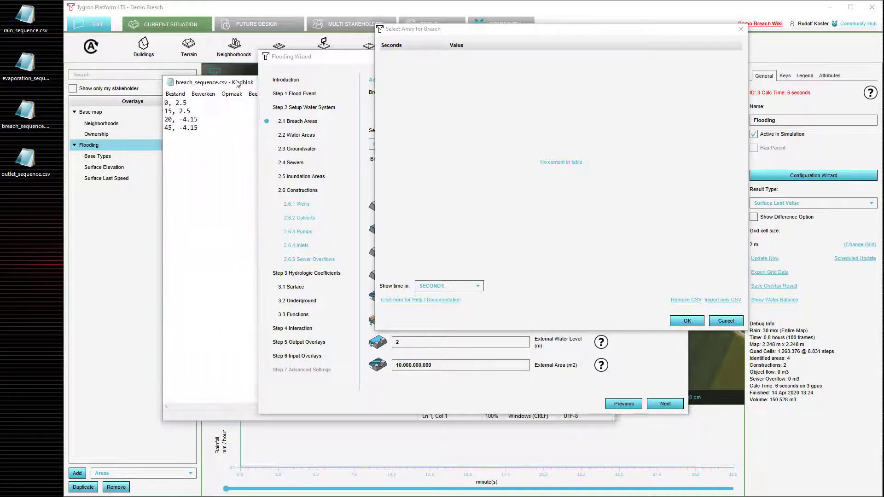
pyautogui.moveTo(235, 83); pyautogui.dragTo(200, 90)
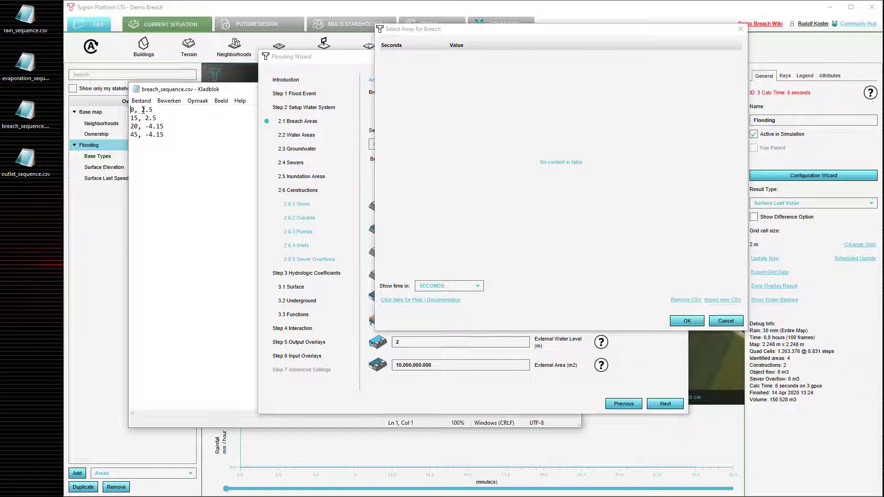
# Step: Examine the time and breach height pairs in each line of breach_sequence.csv
pyautogui.moveTo(140, 110); pyautogui.dragTo(156, 109)
pyautogui.click(156, 110)
pyautogui.click(154, 118)
pyautogui.moveTo(145, 126); pyautogui.dragTo(170, 126)
pyautogui.click(167, 126)
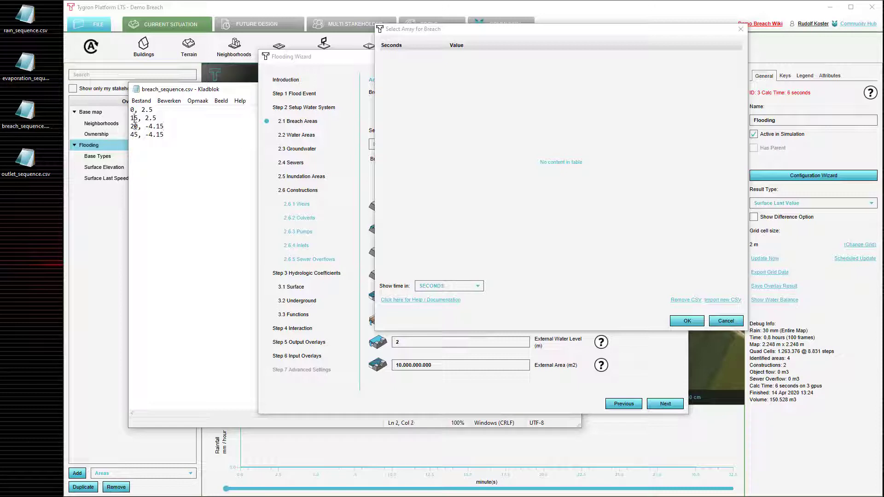
pyautogui.click(134, 126)
pyautogui.click(165, 118)
pyautogui.doubleClick(131, 126)
# Step: Import breach_sequence.csv as the dynamic breach height of the Breach area, with times in minutes and a comma separator
pyautogui.click(719, 301)
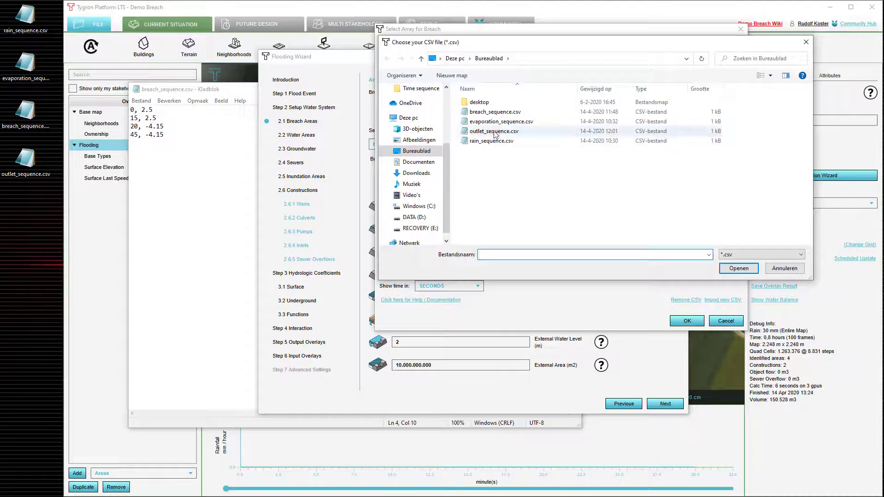
pyautogui.click(494, 114)
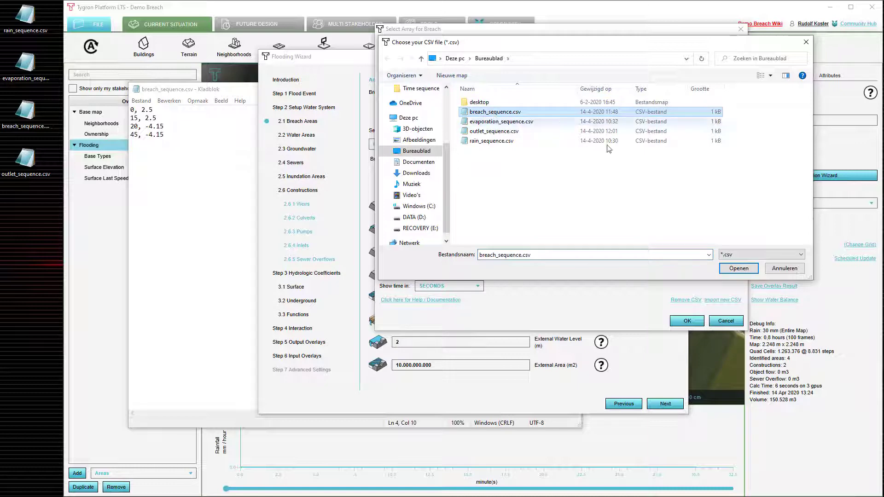
pyautogui.click(736, 268)
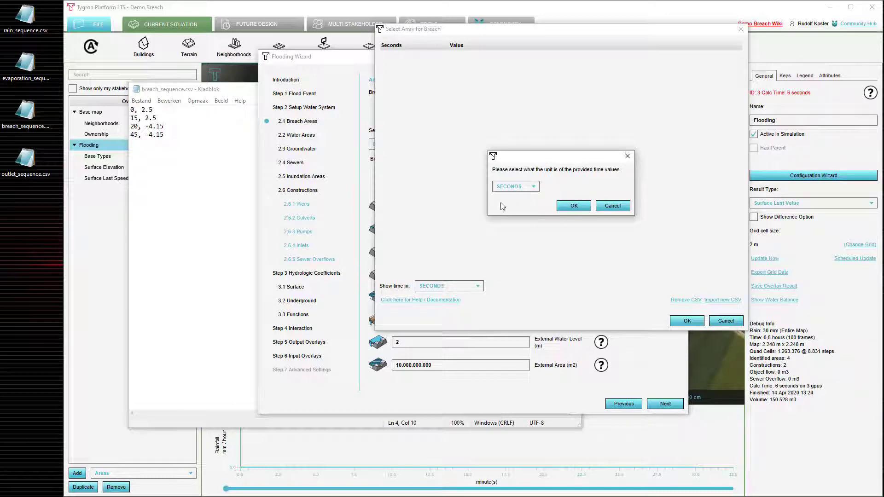
pyautogui.click(523, 187)
pyautogui.click(520, 218)
pyautogui.click(580, 206)
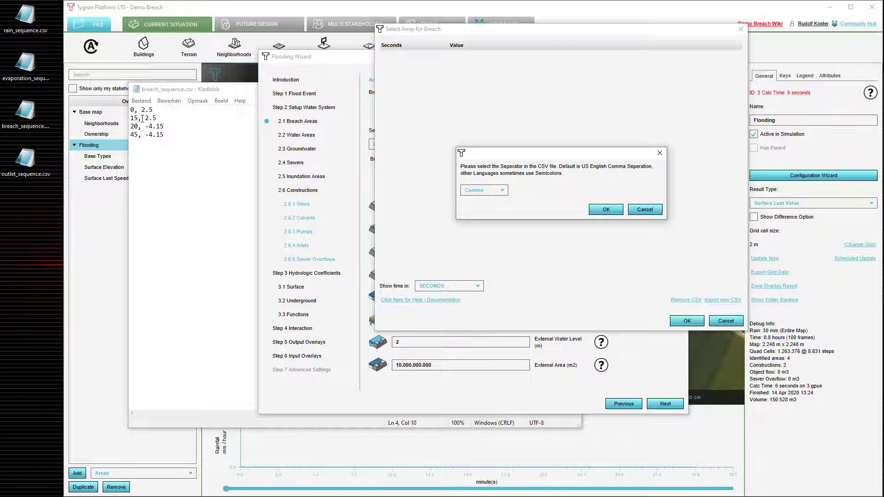
pyautogui.click(605, 210)
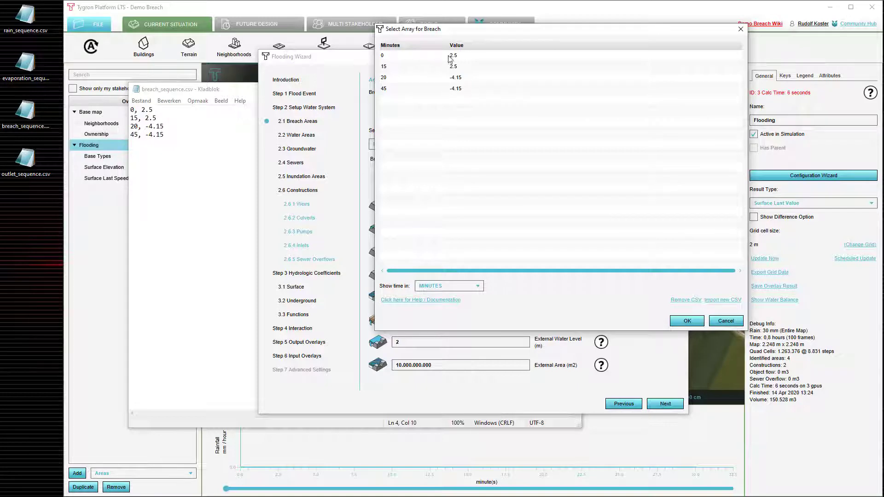
pyautogui.click(687, 321)
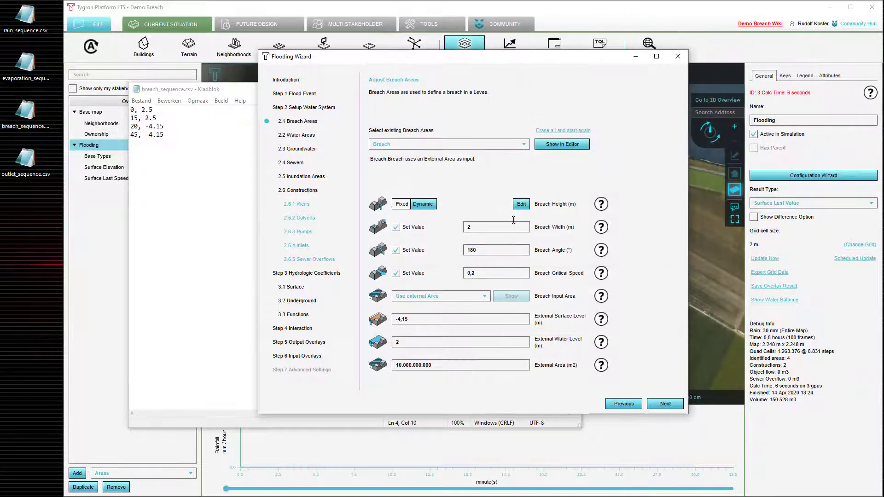
# Step: Close the Flooding Wizard, recalculate the model with the dynamic breach height and play the flooding animation
pyautogui.click(677, 57)
pyautogui.click(661, 225)
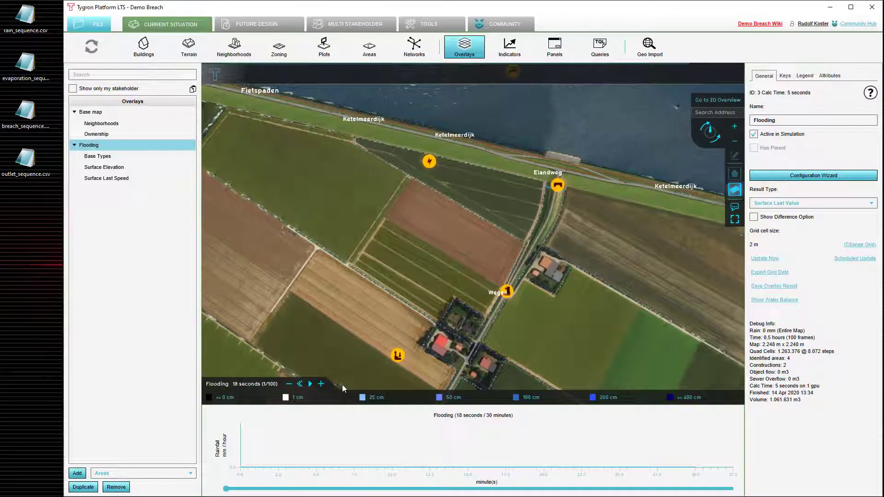
pyautogui.click(310, 384)
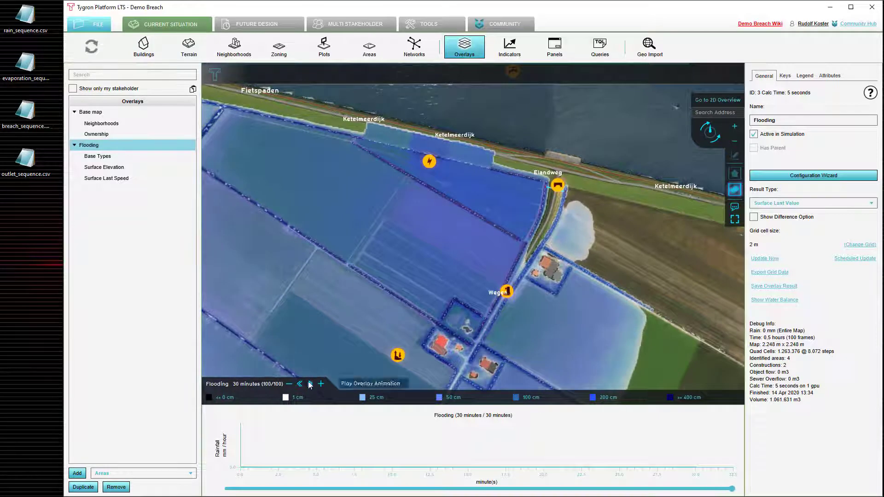
# Step: Step through the flooding frames around the 15-minute mark to examine when water starts flowing through the breach
pyautogui.click(374, 489)
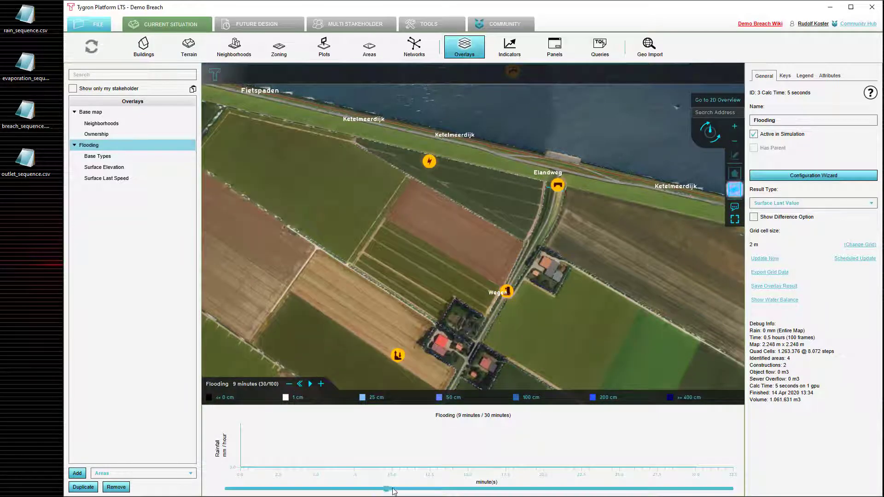
pyautogui.moveTo(445, 491); pyautogui.dragTo(487, 490)
pyautogui.click(289, 384)
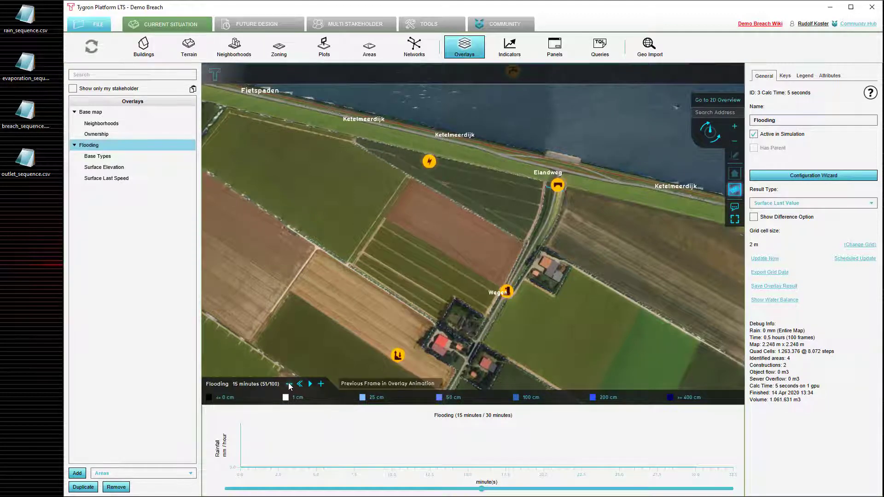
pyautogui.click(288, 384)
pyautogui.click(289, 384)
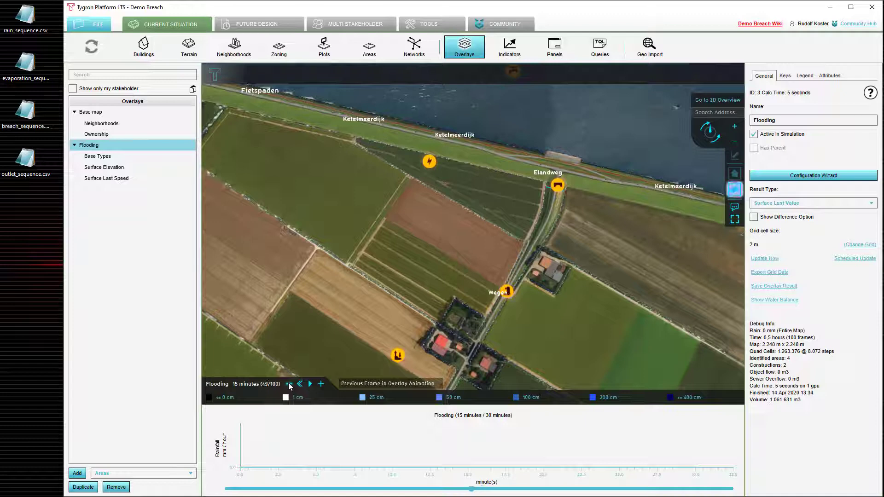
pyautogui.click(321, 384)
pyautogui.click(321, 384)
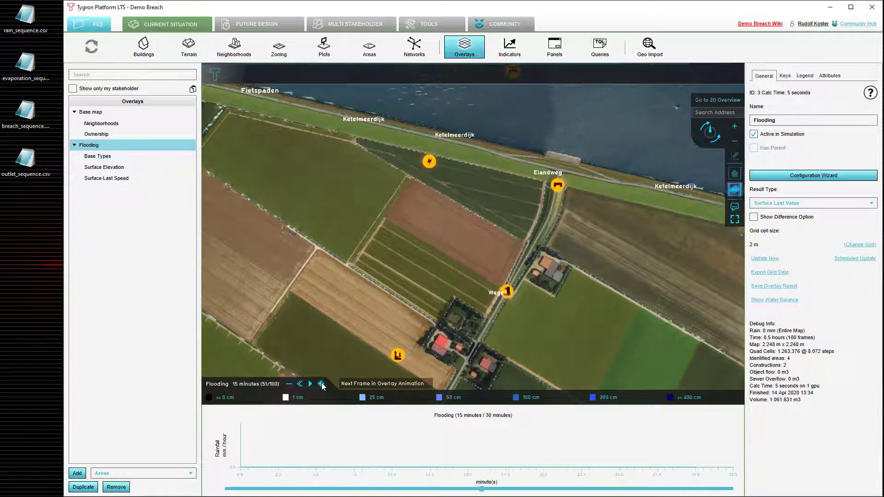
pyautogui.click(322, 384)
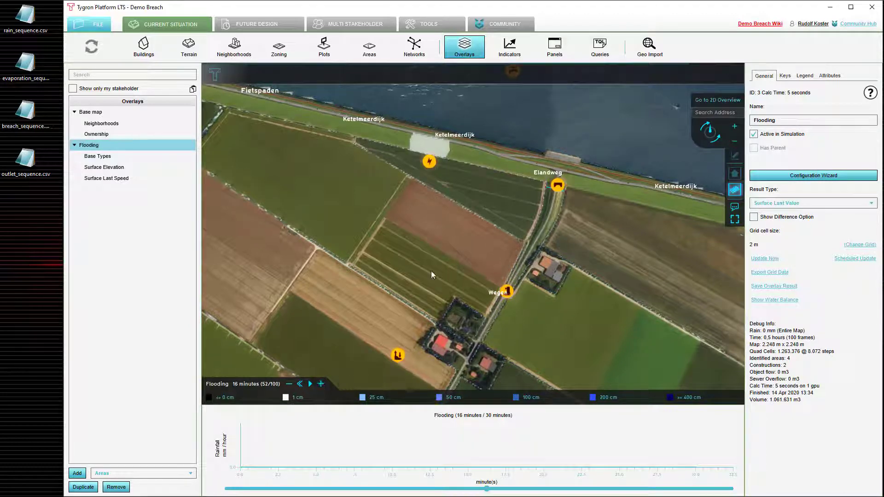
# Step: Reopen breach_sequence.csv, then show the Breach area's settings in the Flooding Wizard for review
pyautogui.doubleClick(27, 112)
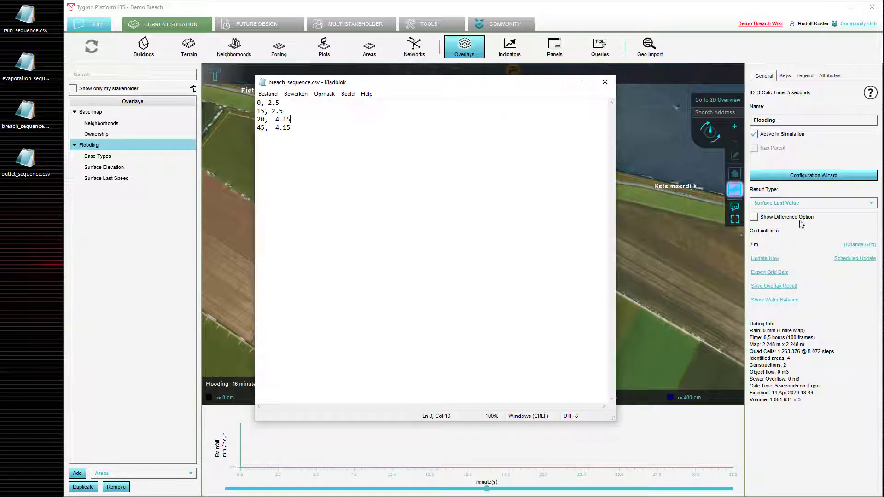
pyautogui.click(822, 176)
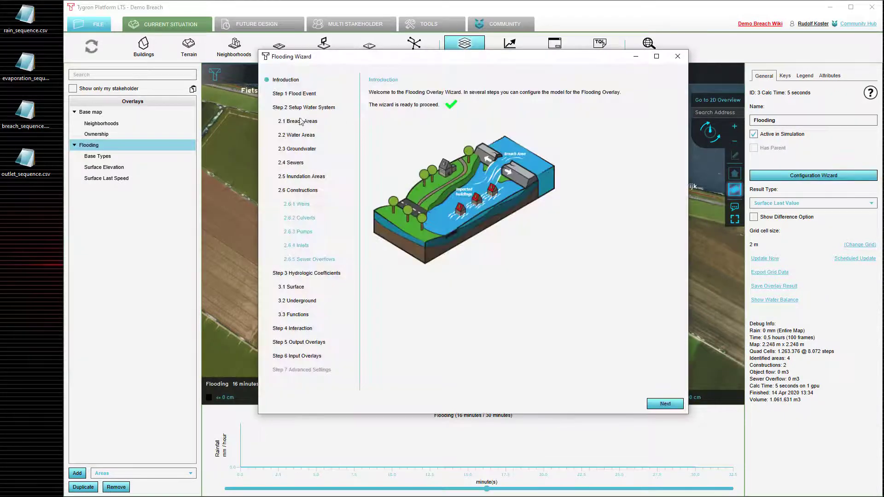
pyautogui.click(301, 121)
pyautogui.click(408, 146)
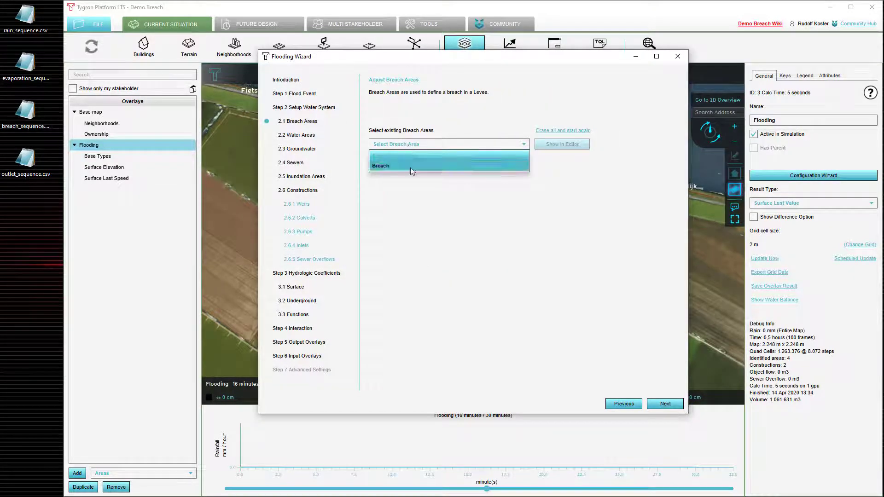
pyautogui.click(410, 168)
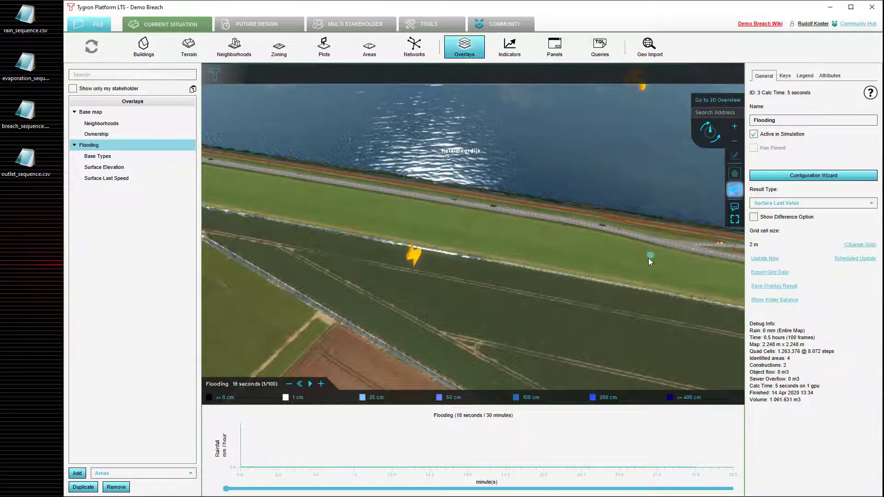
# Step: Measure the surface elevation at a point on the levee with the Surface Elevation overlay shown
pyautogui.moveTo(738, 190)
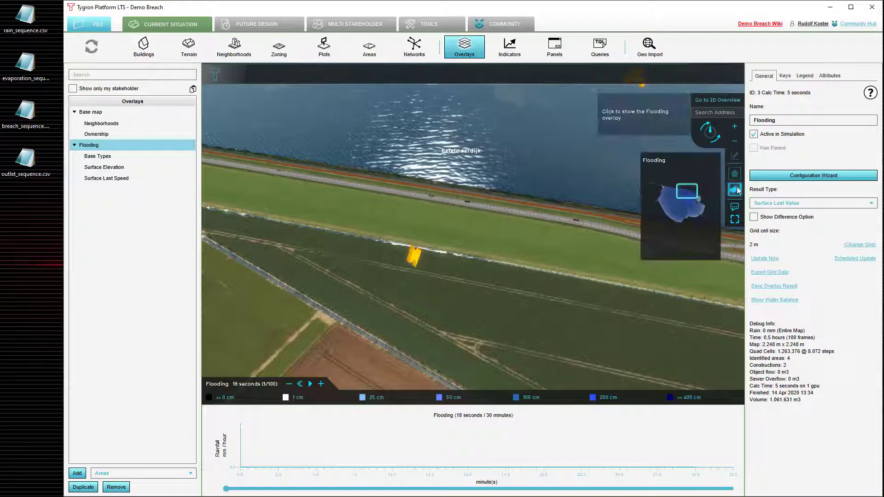
pyautogui.click(735, 157)
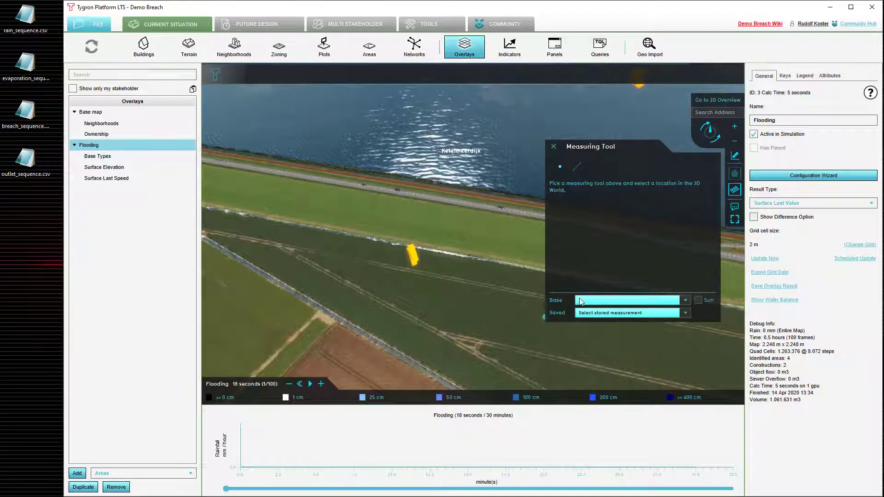
pyautogui.click(127, 168)
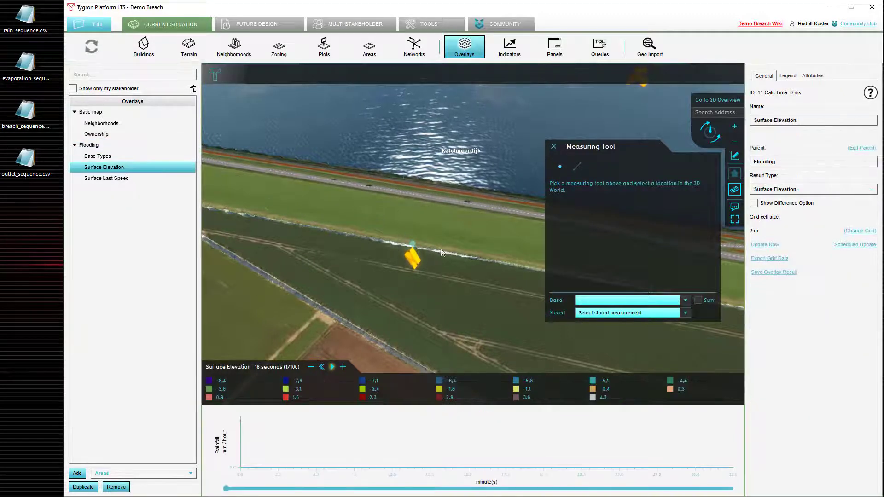
pyautogui.click(457, 228)
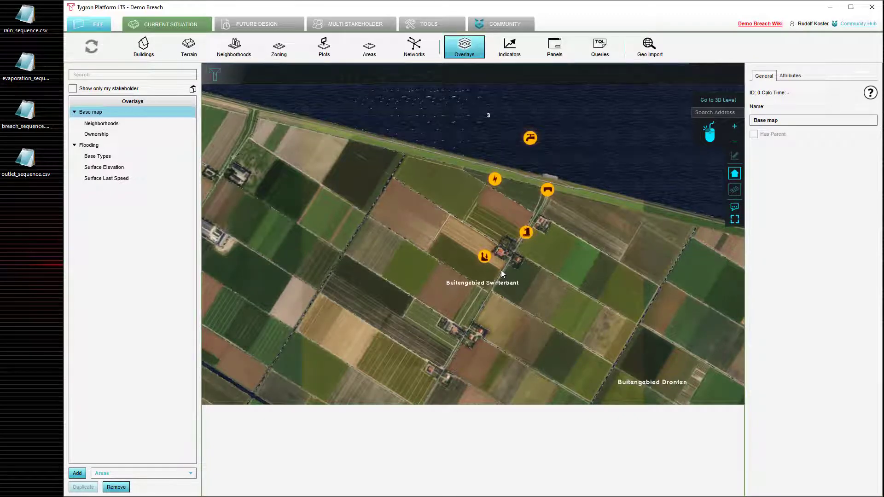
# Step: Add a new underground construction for the ditch area beside the road south of the levee
pyautogui.scroll(3, 530, 212)
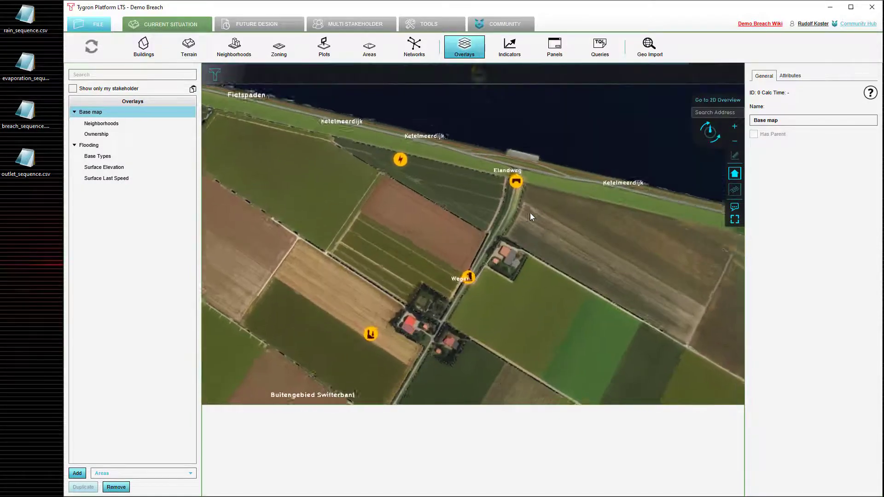
pyautogui.scroll(3, 476, 236)
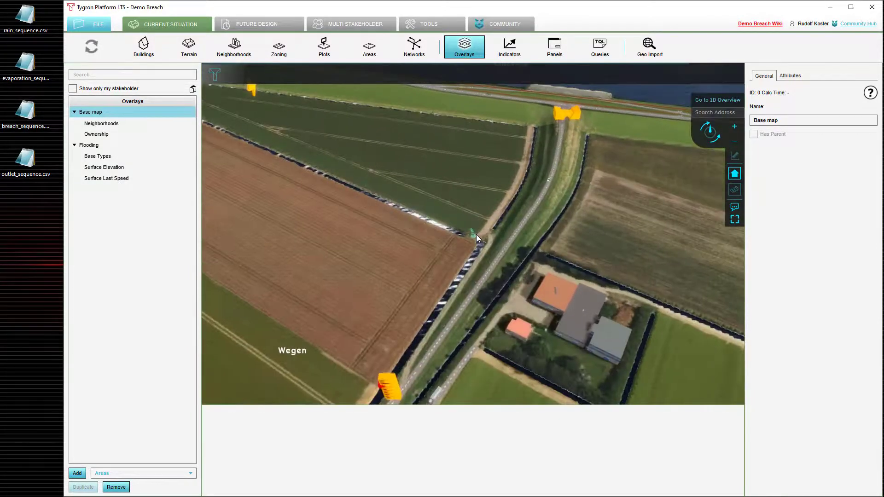
pyautogui.scroll(3, 469, 227)
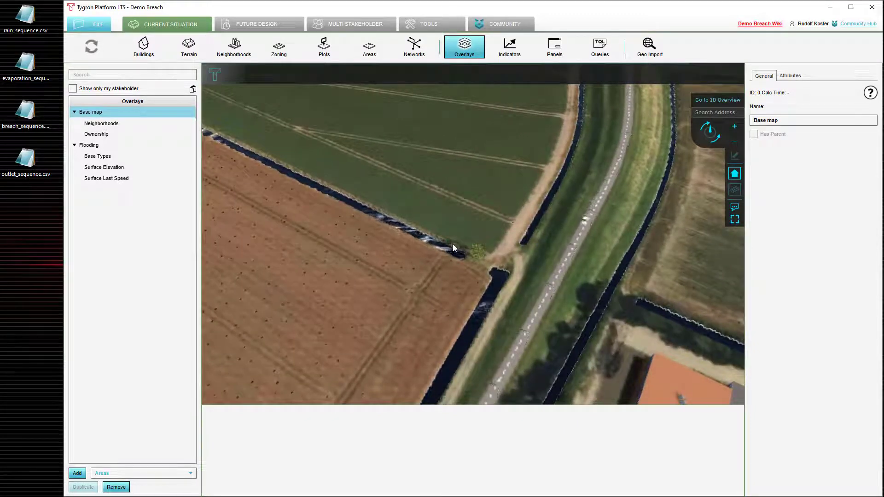
pyautogui.click(135, 49)
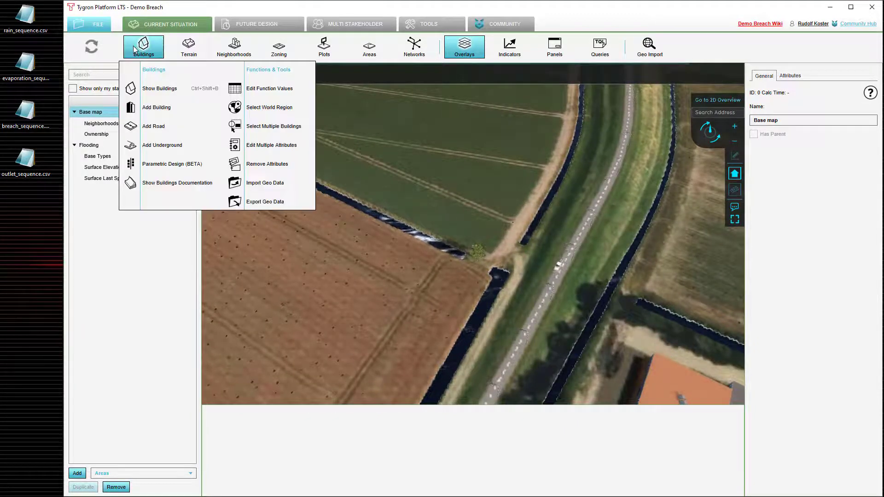
pyautogui.click(169, 152)
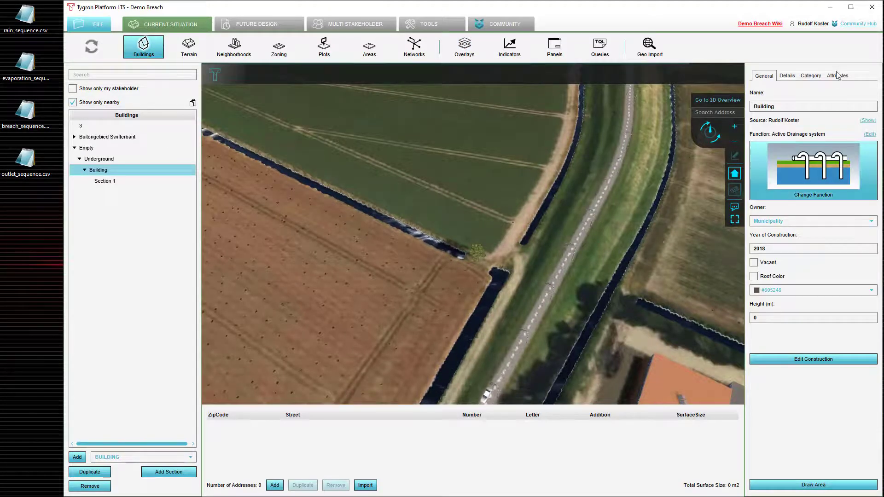
# Step: Change the new underground construction's function from Active Drainage system to Inlet
pyautogui.click(815, 163)
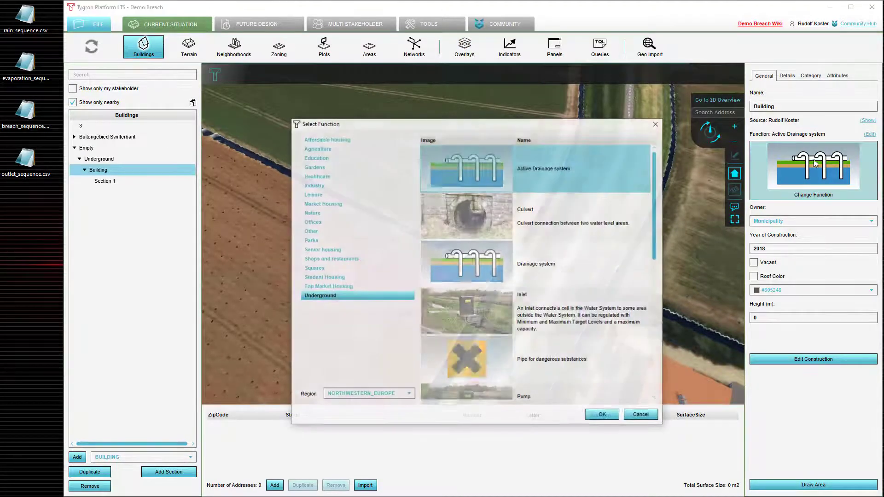
pyautogui.scroll(-5, 548, 295)
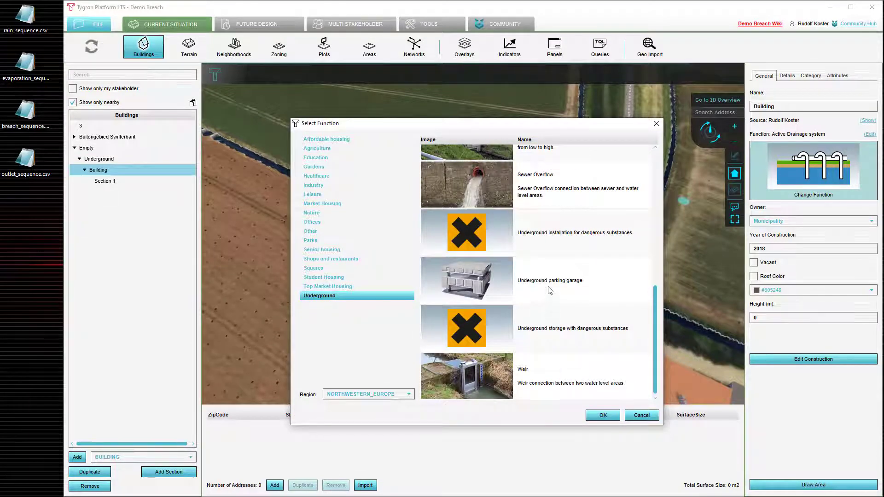
pyautogui.scroll(4, 555, 226)
pyautogui.click(556, 234)
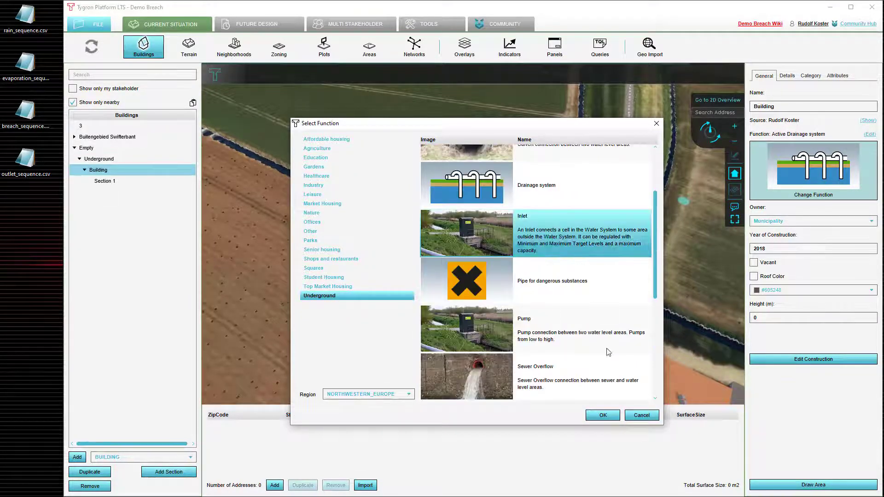
pyautogui.click(602, 415)
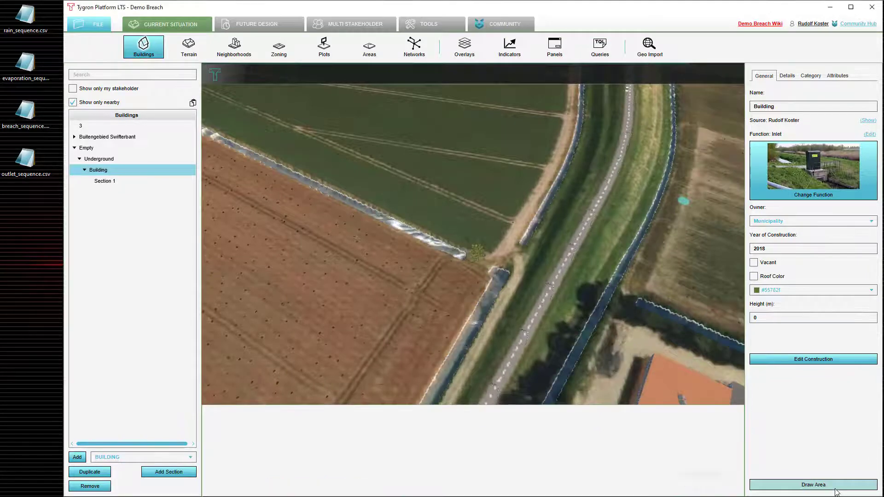
# Step: Draw a small circular area for the inlet at the end of the ditch beside the dirt track and apply it
pyautogui.click(817, 486)
pyautogui.click(281, 431)
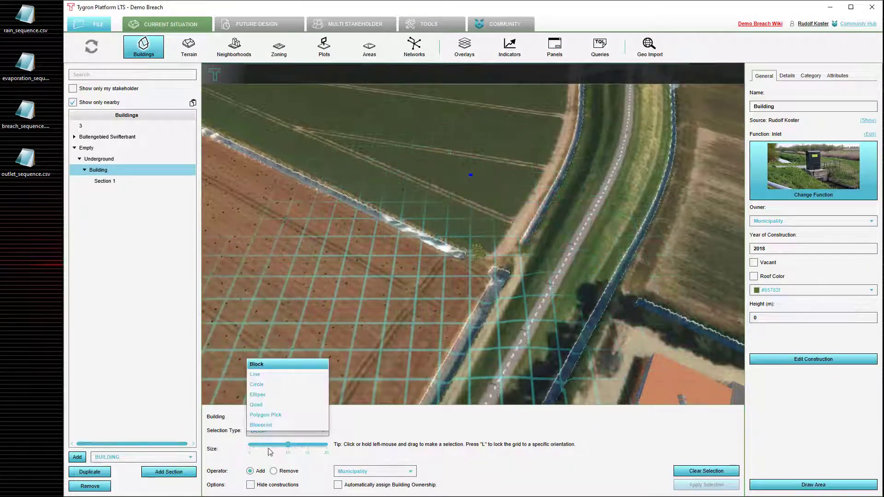
pyautogui.click(271, 365)
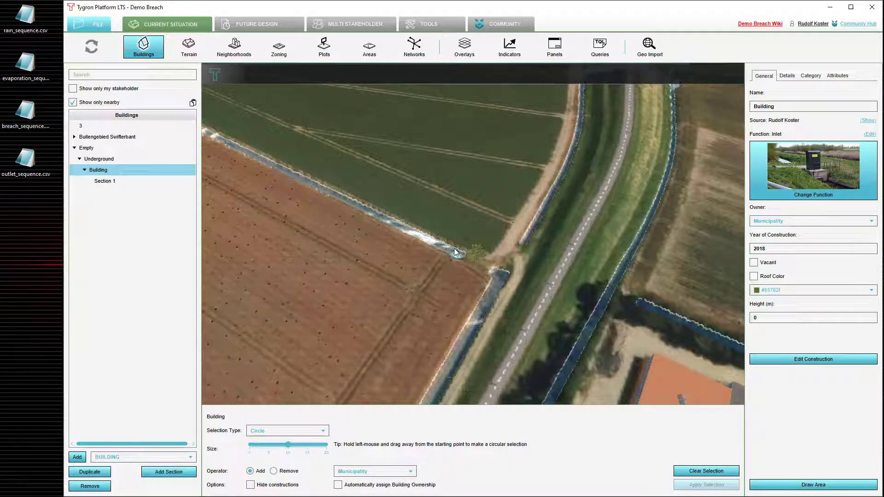
pyautogui.click(454, 251)
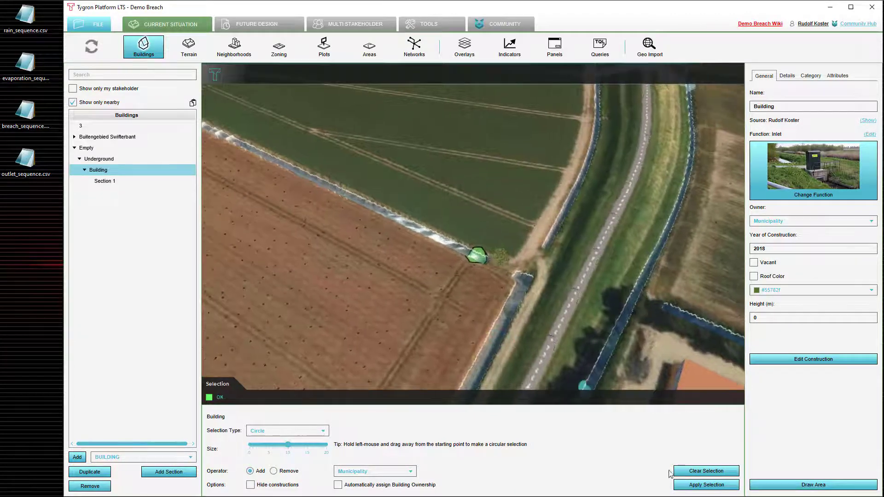
pyautogui.click(706, 484)
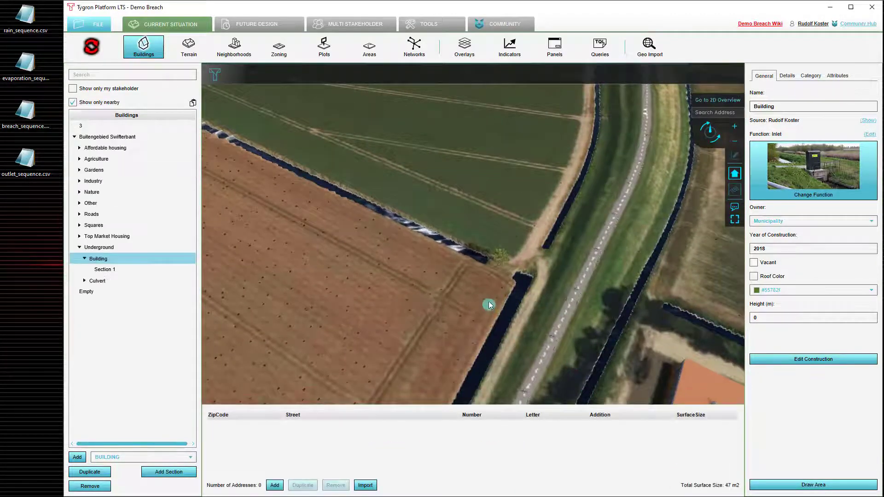
# Step: Show the Flooding overlay on the map, then bring up the Building inlet's settings in the overlay's configuration wizard
pyautogui.click(736, 189)
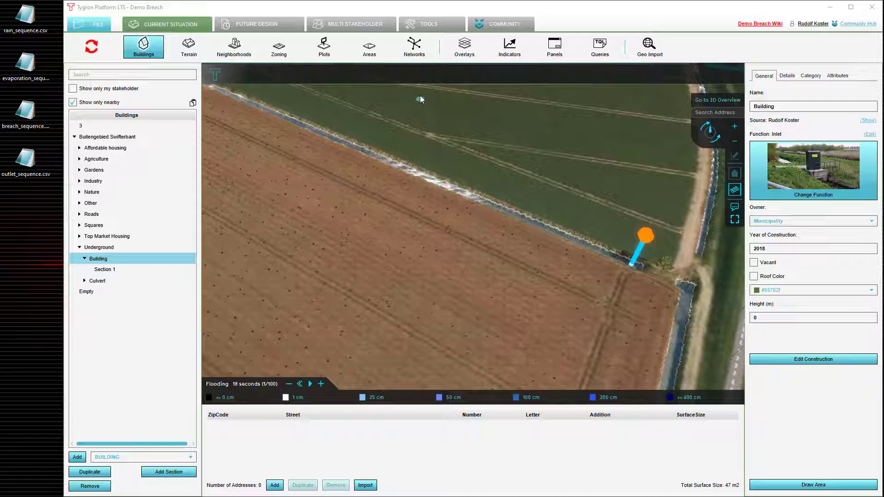
pyautogui.click(464, 46)
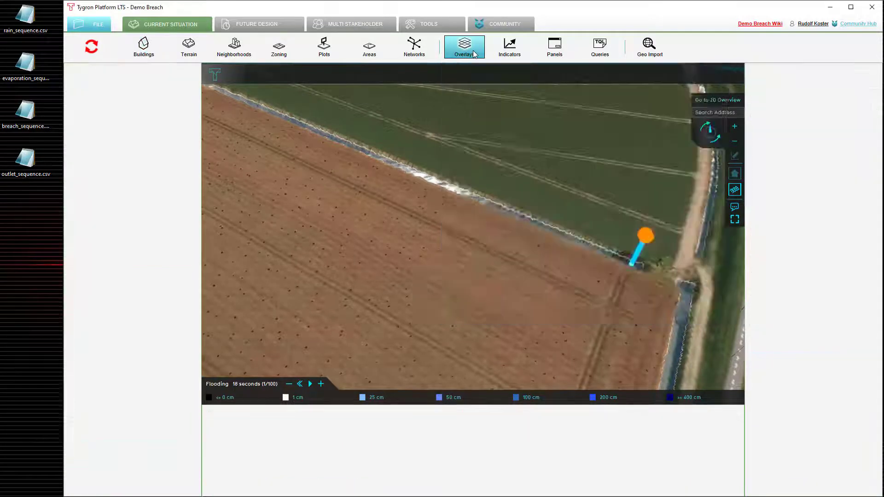
pyautogui.click(95, 124)
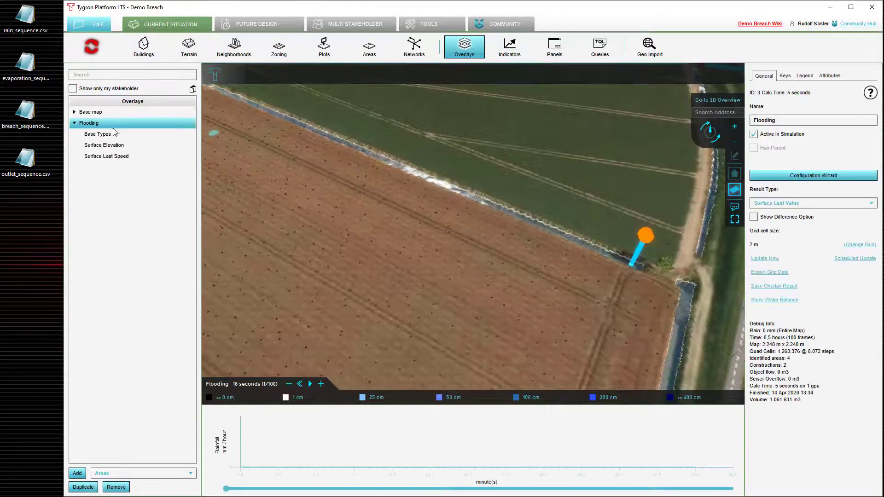
pyautogui.click(799, 179)
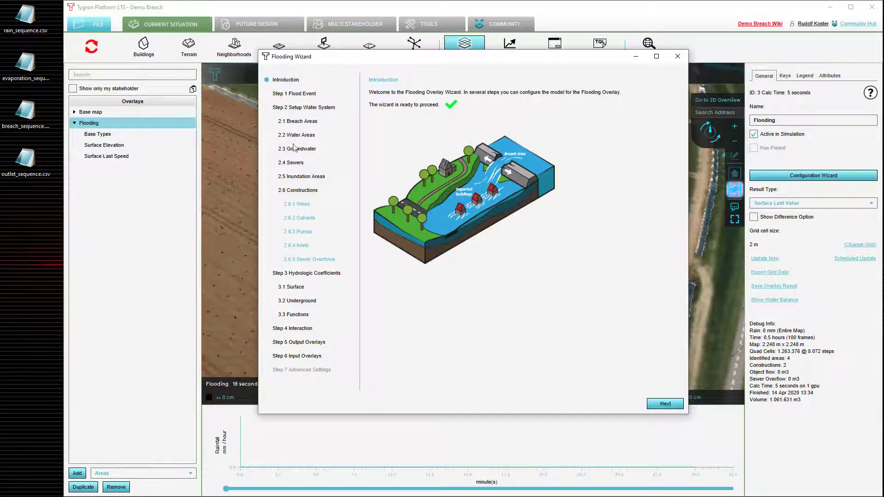
pyautogui.click(304, 246)
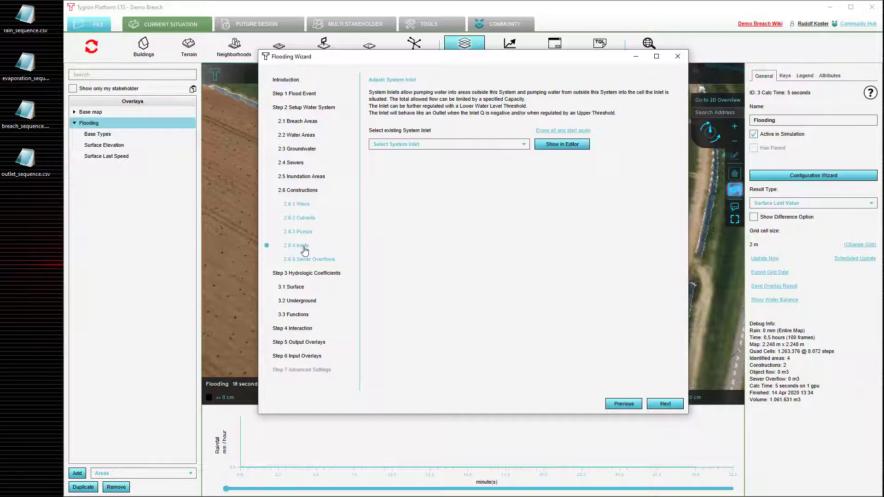
pyautogui.click(496, 145)
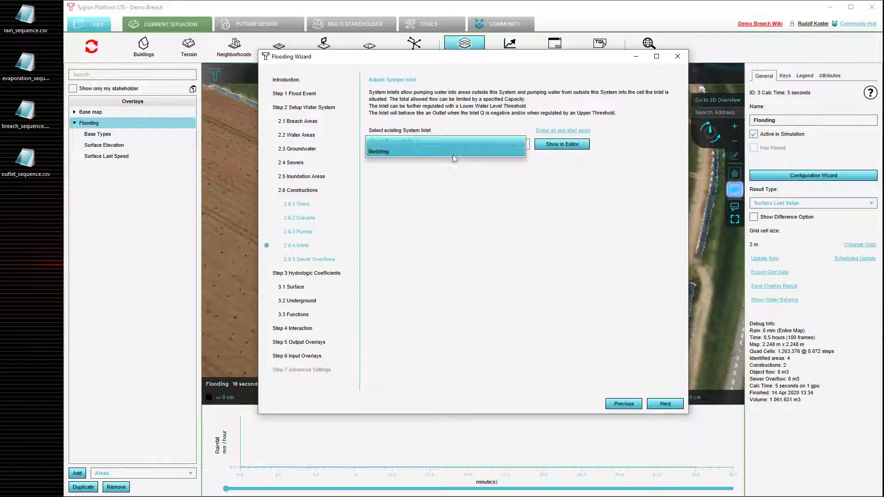
pyautogui.click(407, 152)
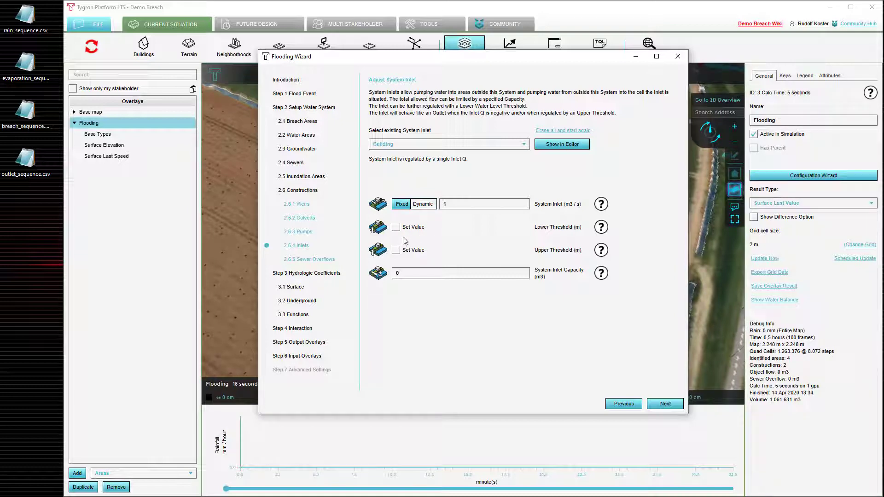
pyautogui.click(396, 250)
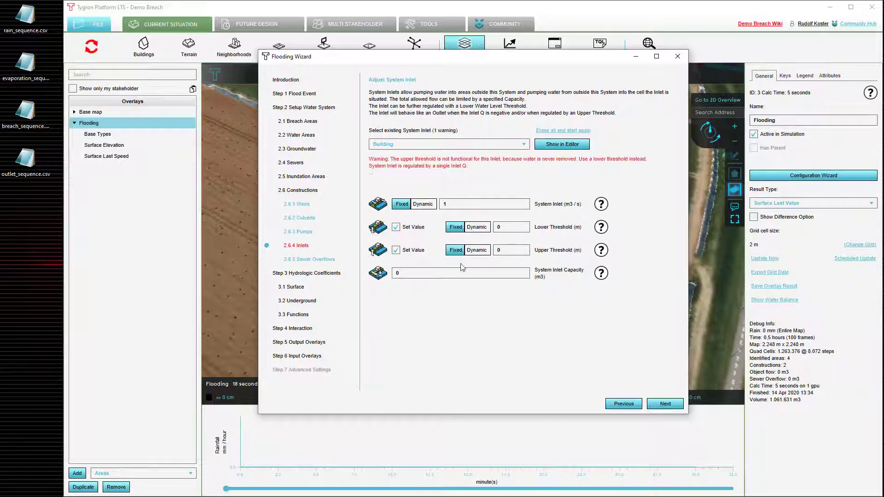
pyautogui.click(396, 251)
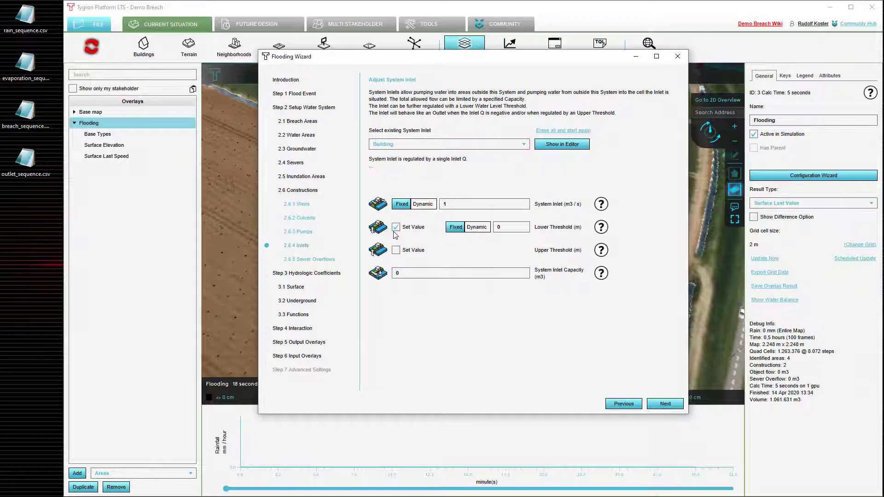
pyautogui.click(396, 227)
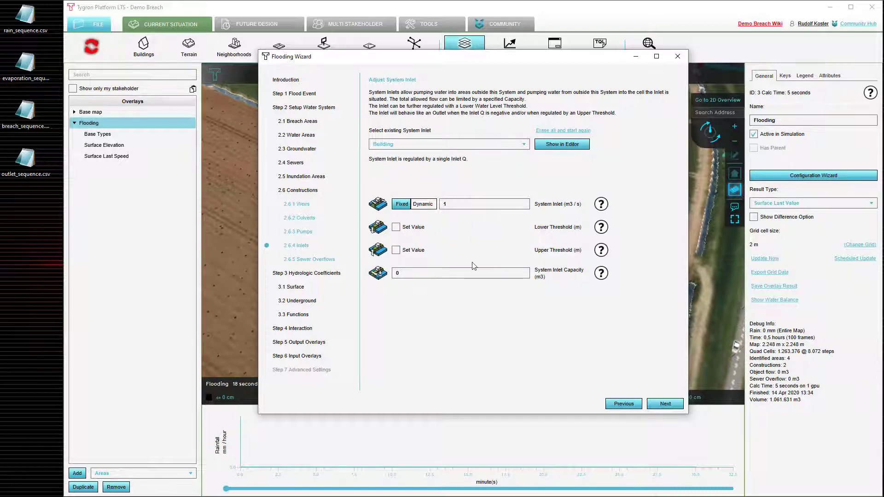
# Step: Switch the System Inlet flow to Dynamic and bring up the array selection for it
pyautogui.click(422, 206)
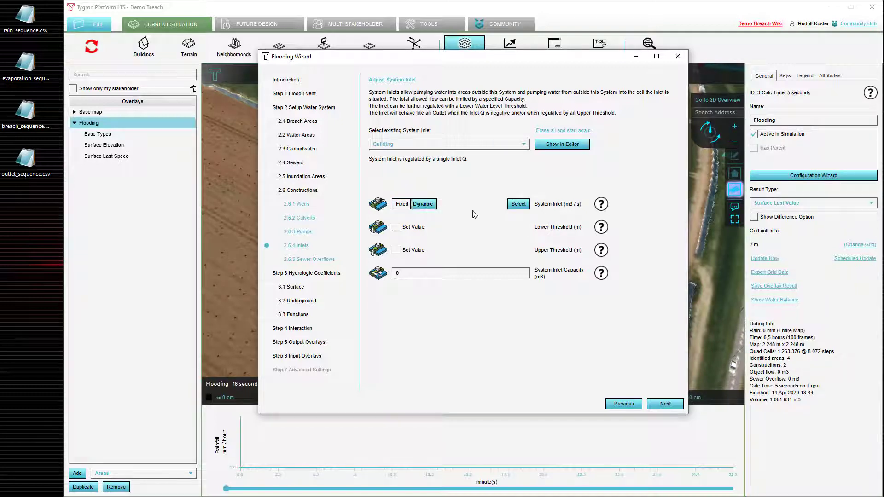
pyautogui.click(518, 205)
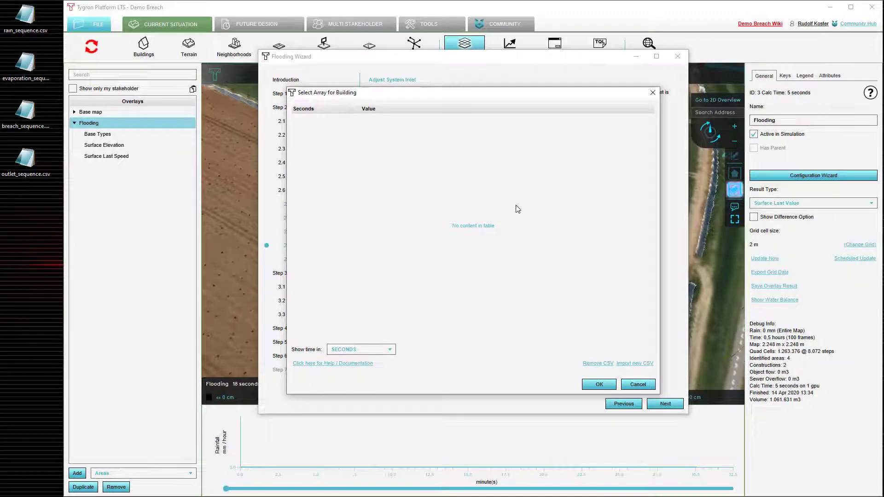
pyautogui.moveTo(452, 93); pyautogui.dragTo(496, 74)
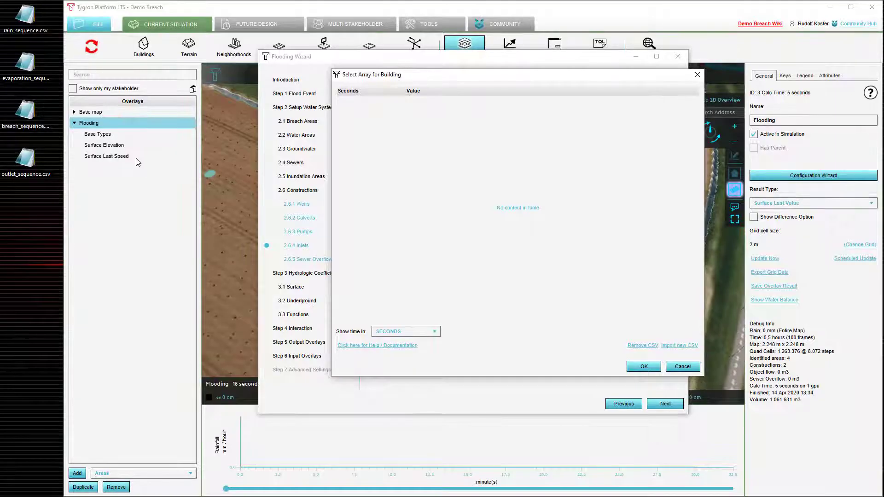
# Step: Open outlet_sequence.csv in the text editor beside the array dialog and examine its time and discharge values
pyautogui.doubleClick(26, 157)
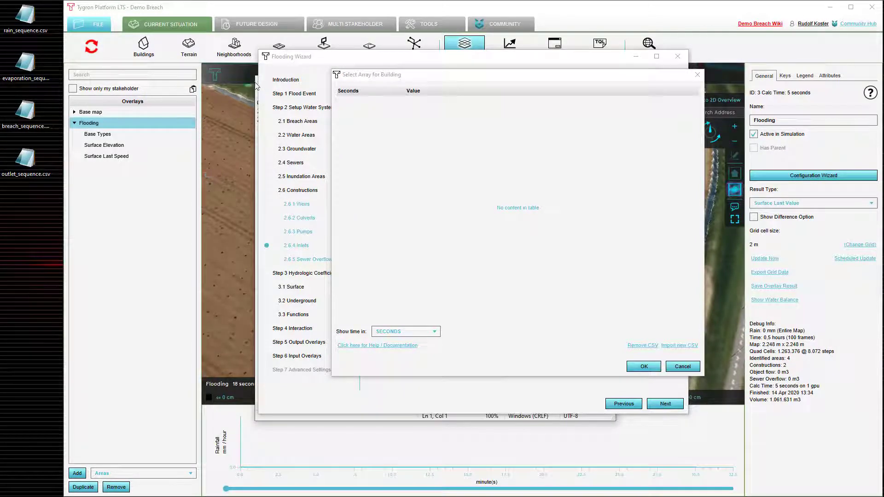
pyautogui.moveTo(256, 86); pyautogui.dragTo(126, 96)
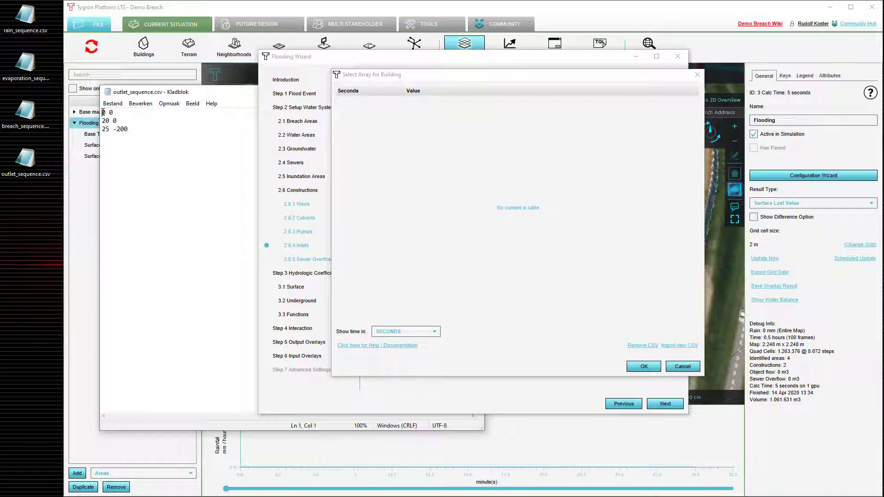
pyautogui.moveTo(102, 113); pyautogui.dragTo(107, 113)
pyautogui.moveTo(109, 130); pyautogui.dragTo(133, 128)
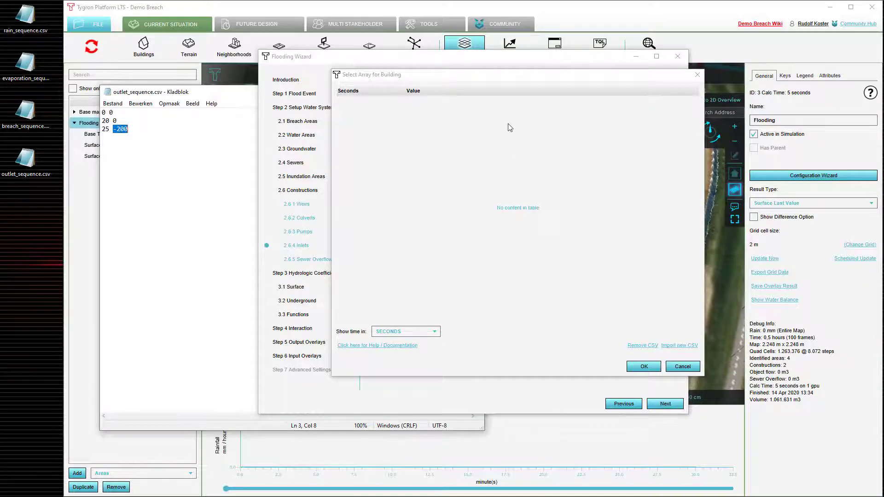
# Step: Import outlet_sequence.csv as the Building inlet's array, with time values in minutes and comma as the separator
pyautogui.moveTo(502, 79); pyautogui.dragTo(466, 83)
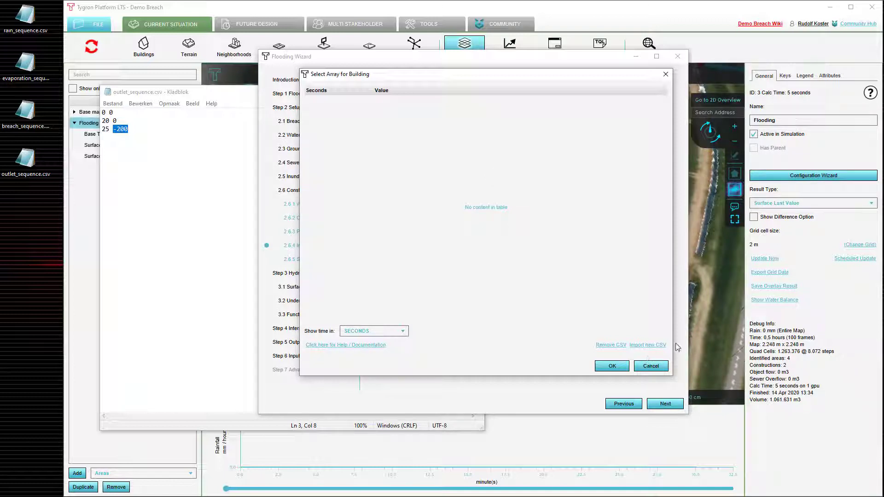
pyautogui.click(649, 345)
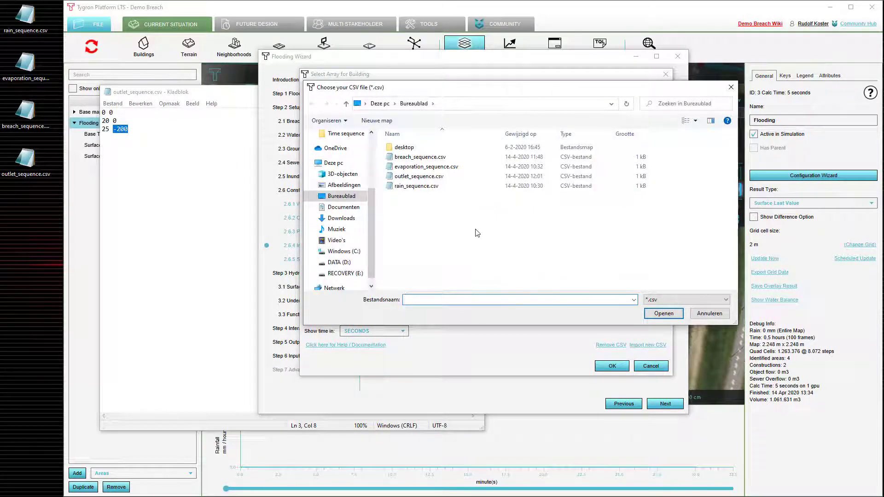
pyautogui.click(432, 178)
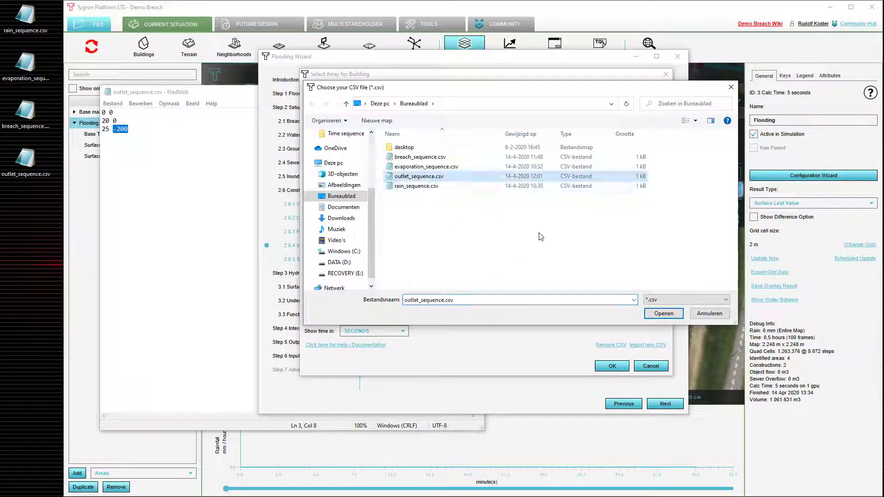
pyautogui.click(667, 313)
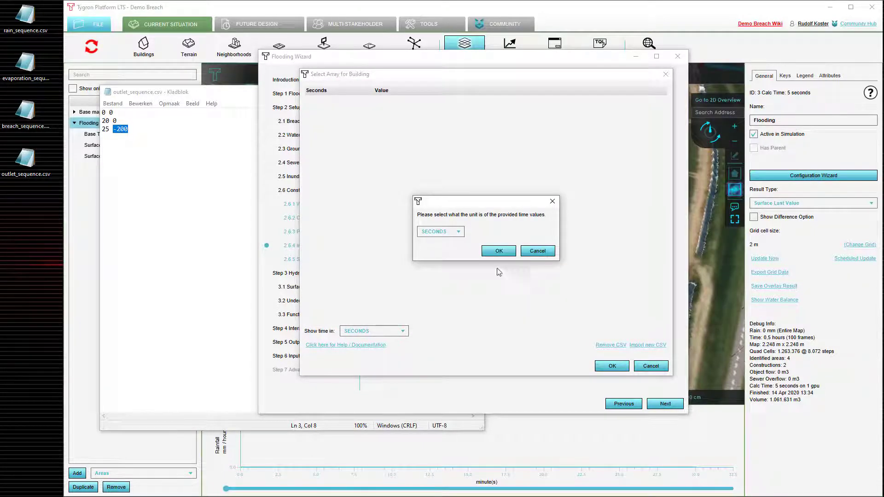
pyautogui.click(451, 235)
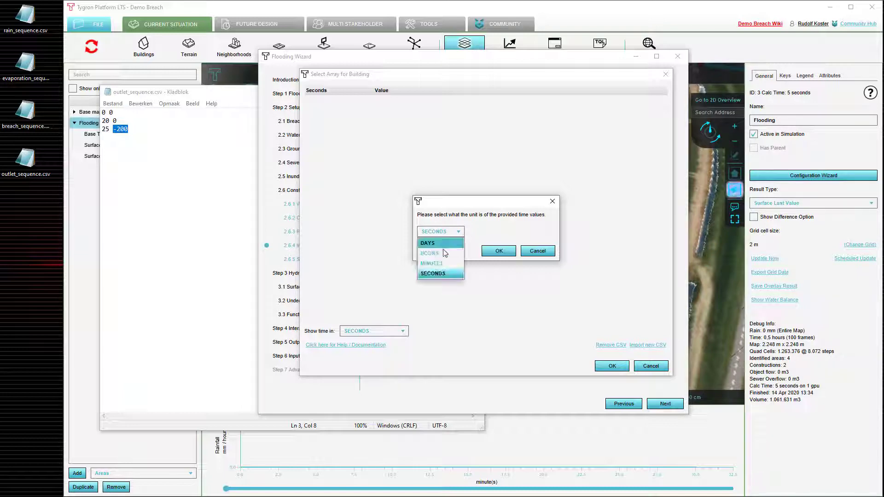
pyautogui.click(442, 263)
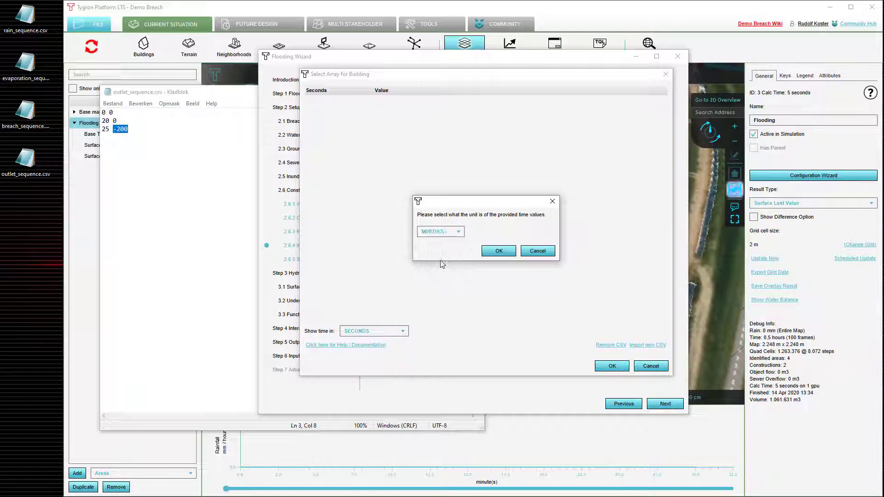
pyautogui.click(494, 252)
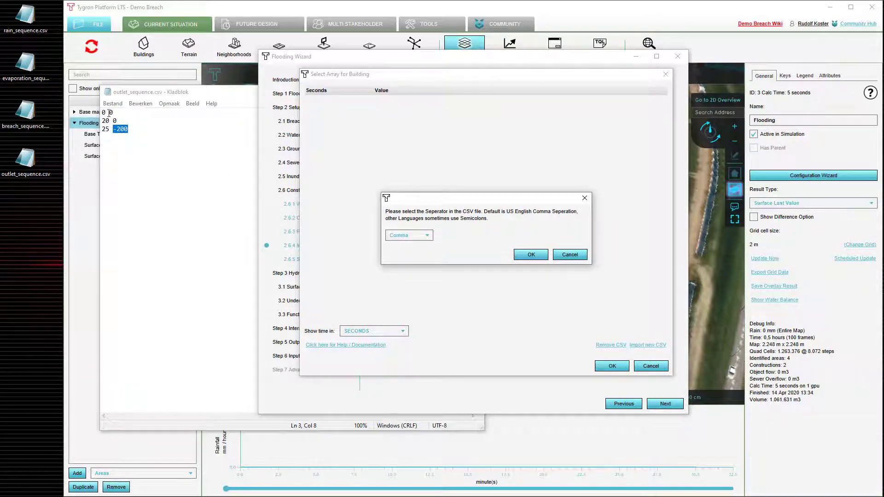
pyautogui.click(529, 254)
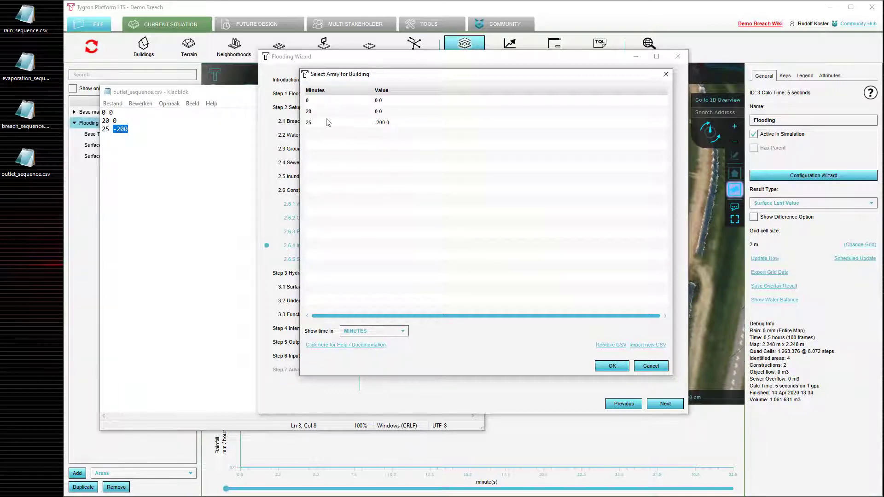
# Step: Check the imported time and discharge rows of the outlet sequence and accept the array for the inlet
pyautogui.click(317, 102)
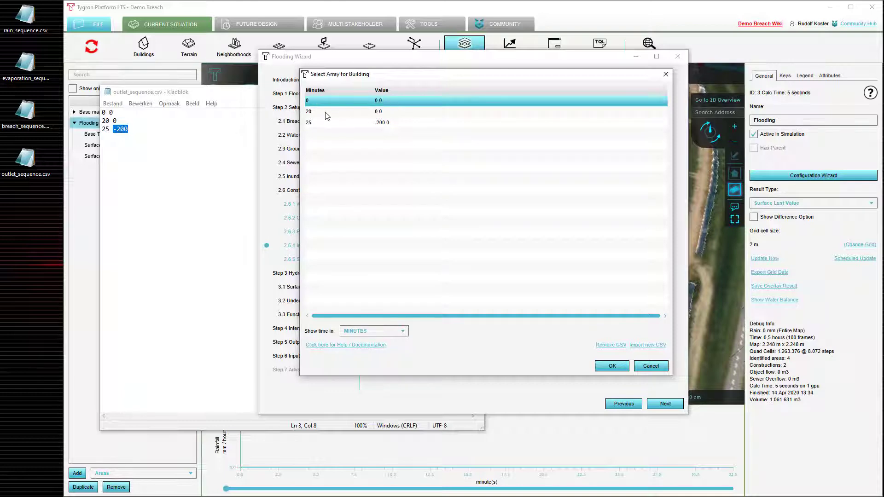
pyautogui.click(389, 113)
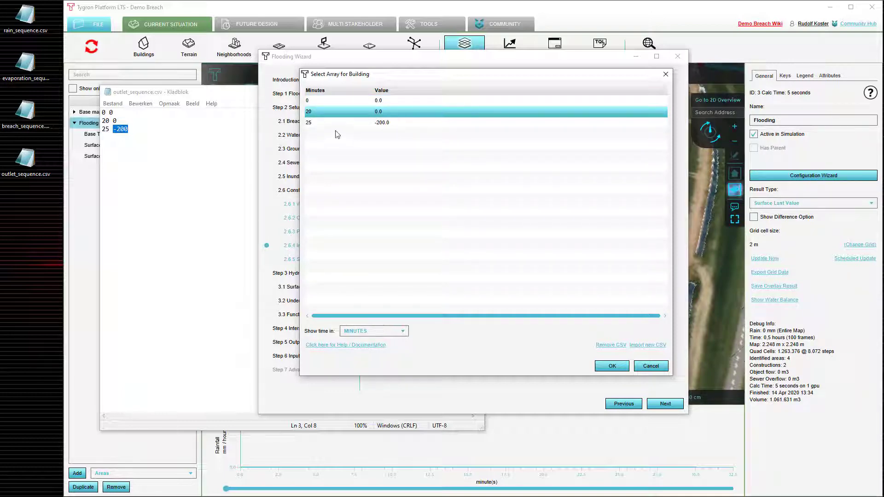
pyautogui.click(317, 123)
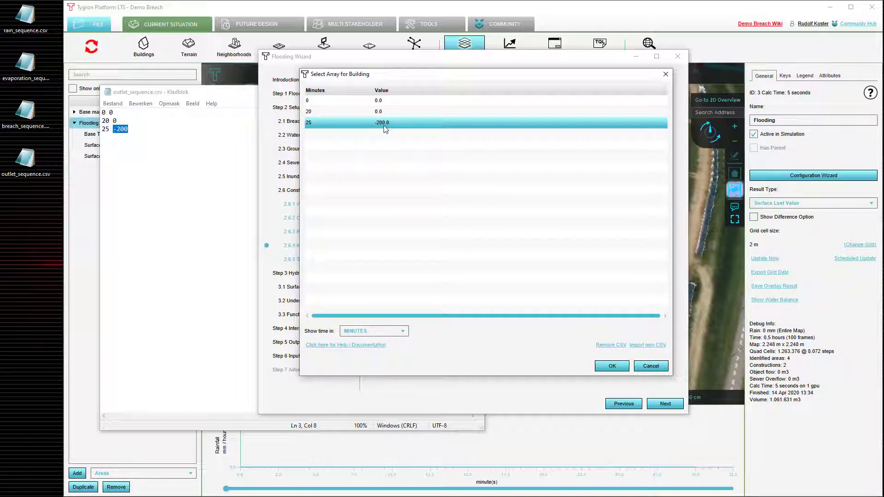
pyautogui.click(613, 366)
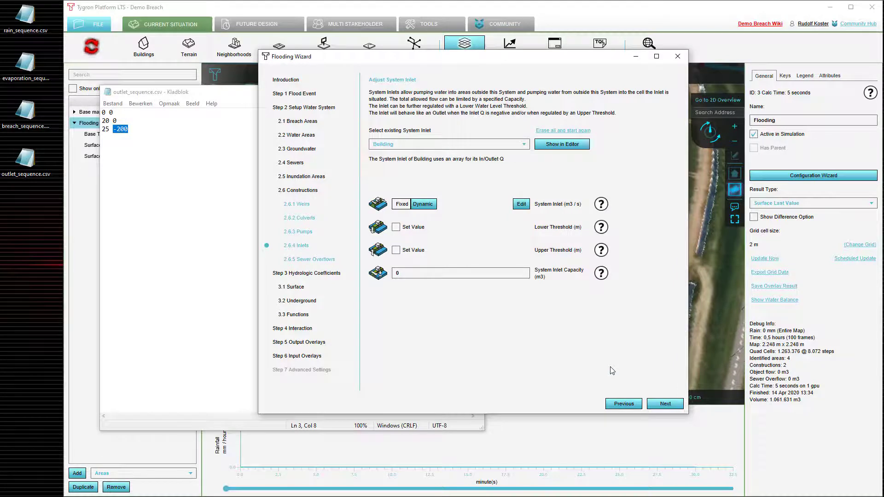
# Step: Close the Flooding wizard and recalculate the Flooding overlay with the new outlet
pyautogui.click(668, 405)
pyautogui.click(677, 56)
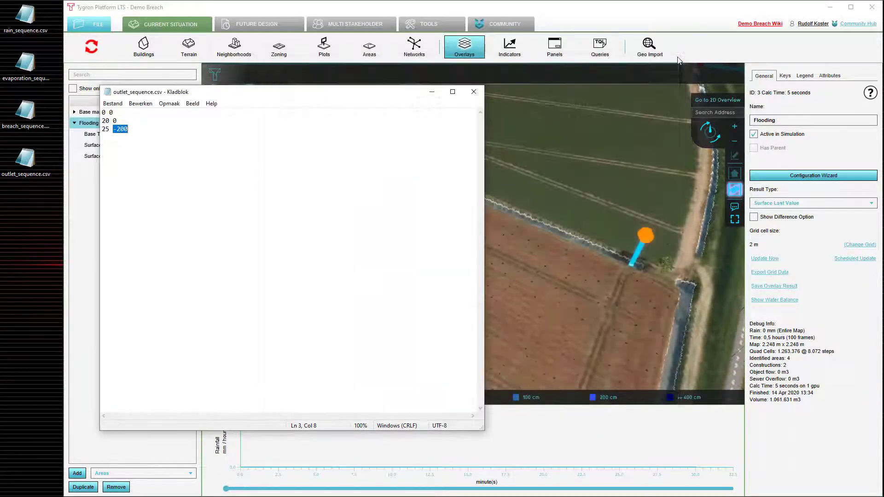
pyautogui.click(673, 23)
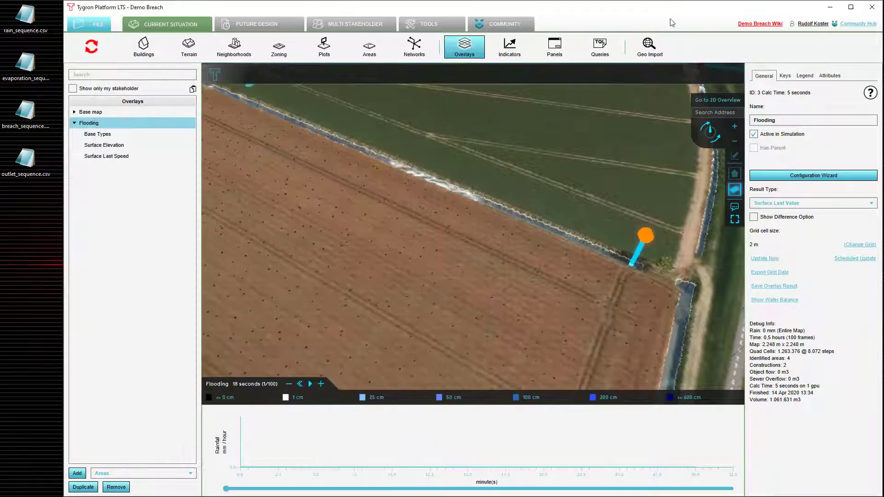
pyautogui.click(764, 258)
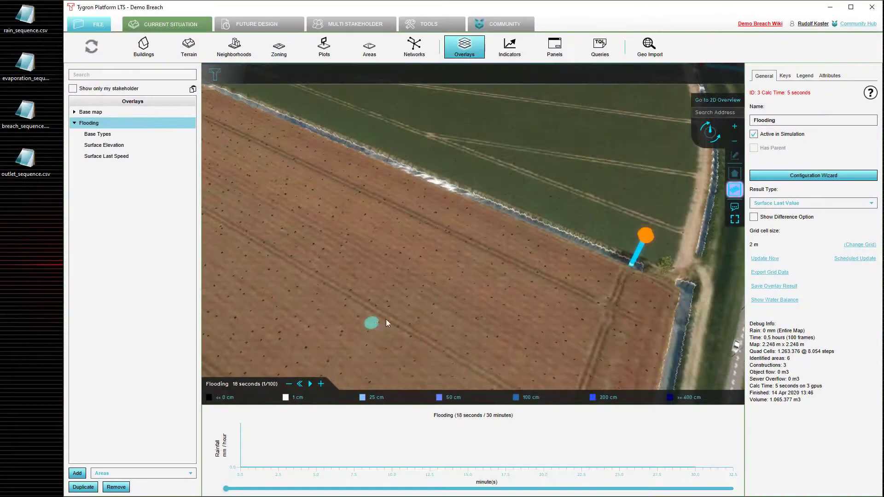
# Step: Play the Flooding animation through to 30 minutes around the inlet and pause it at the end
pyautogui.click(310, 384)
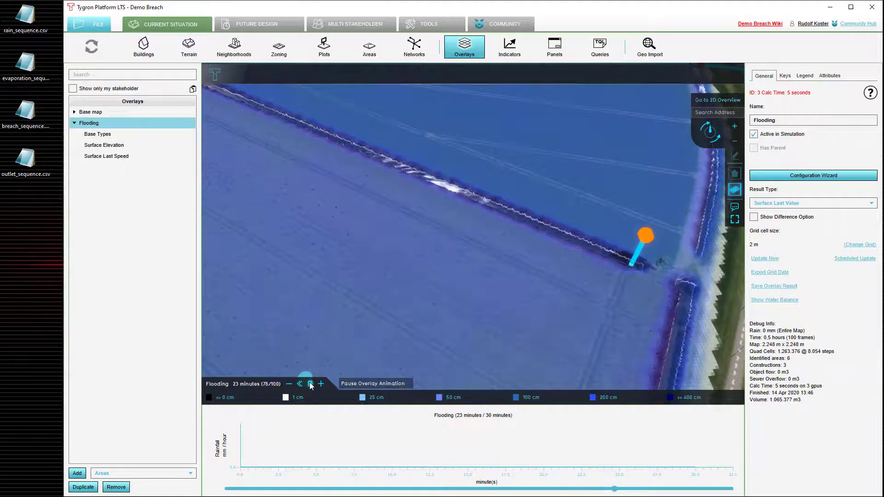
pyautogui.moveTo(601, 310); pyautogui.dragTo(555, 314)
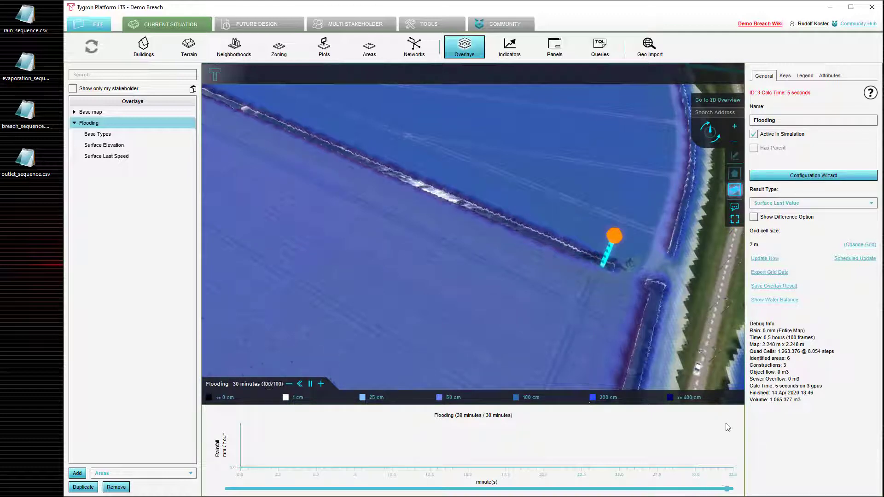
pyautogui.click(310, 384)
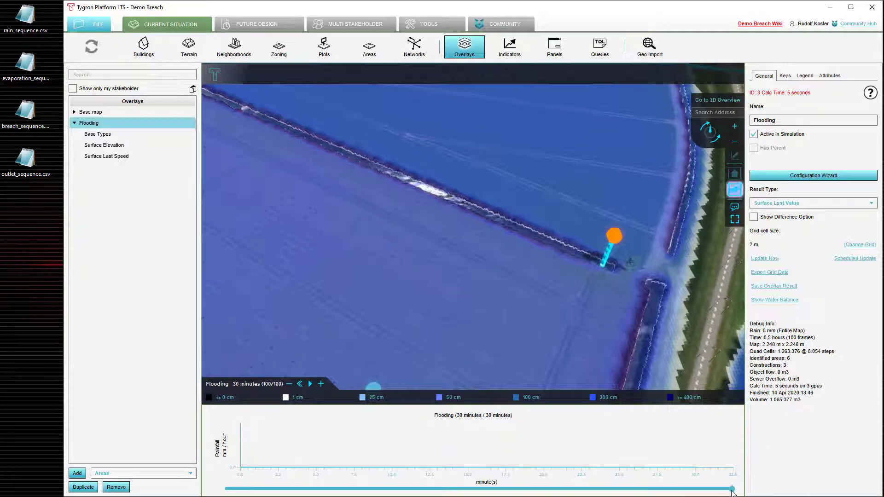
# Step: Go to 21 minutes in the Flooding timeline and advance frame by frame to 26 minutes to examine the outlet's effect
pyautogui.click(584, 489)
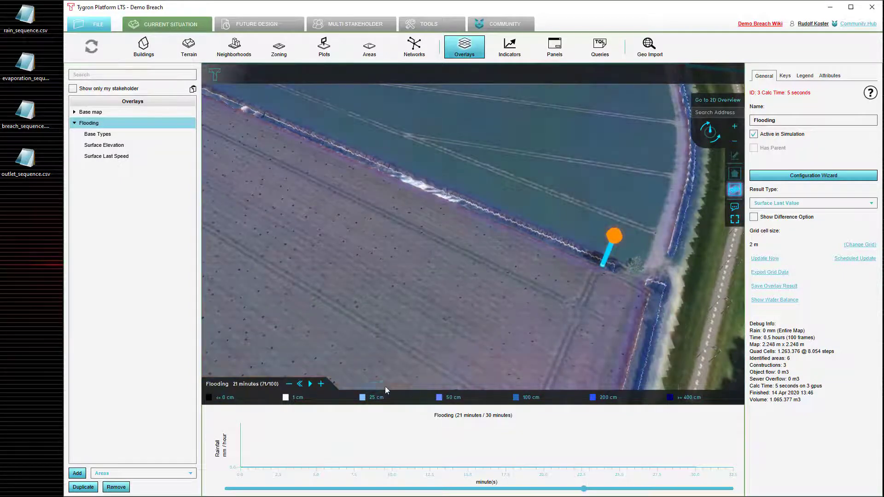
pyautogui.click(321, 383)
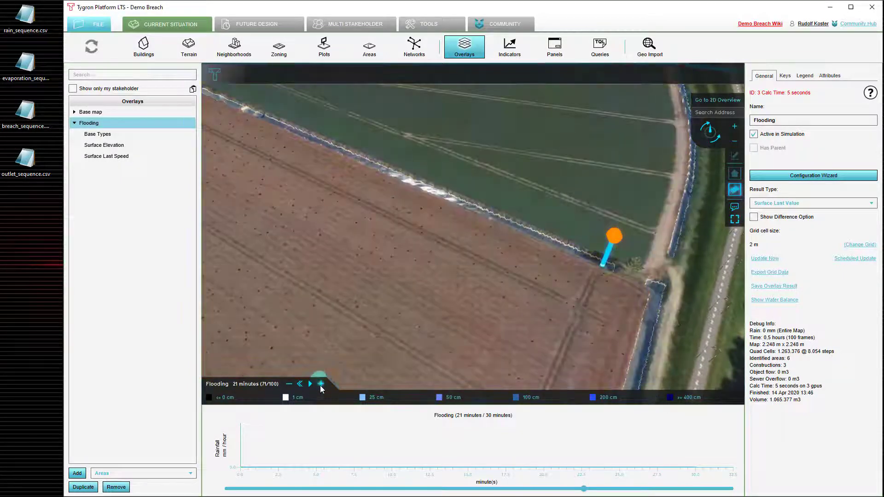
pyautogui.click(321, 384)
pyautogui.click(321, 384)
pyautogui.click(321, 384)
pyautogui.click(321, 384)
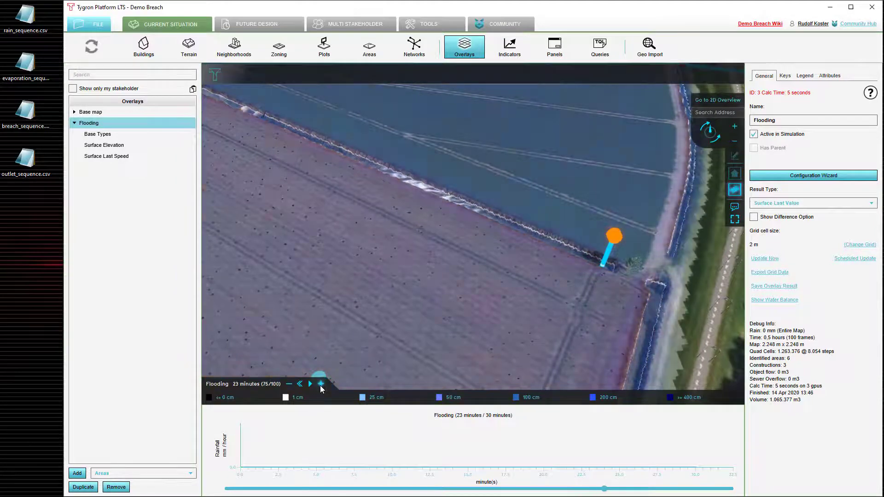
pyautogui.click(321, 384)
pyautogui.click(321, 384)
pyautogui.click(321, 384)
pyautogui.click(320, 384)
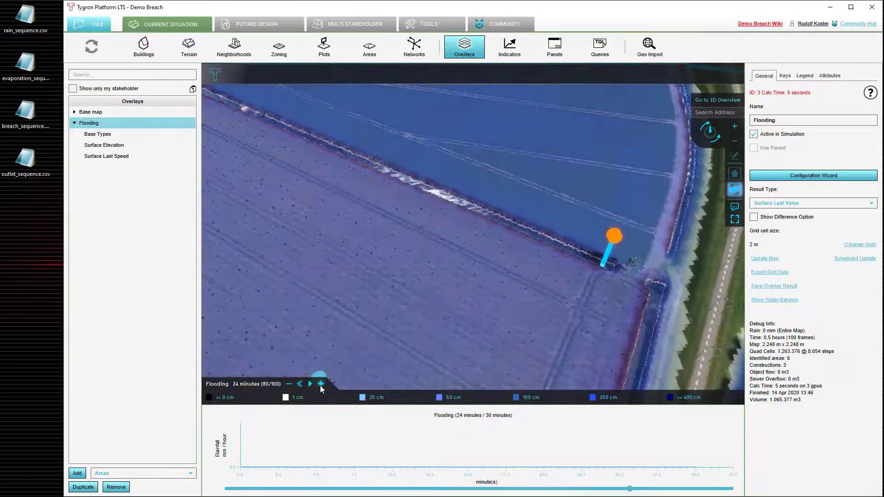
pyautogui.click(321, 384)
pyautogui.click(321, 384)
pyautogui.click(321, 384)
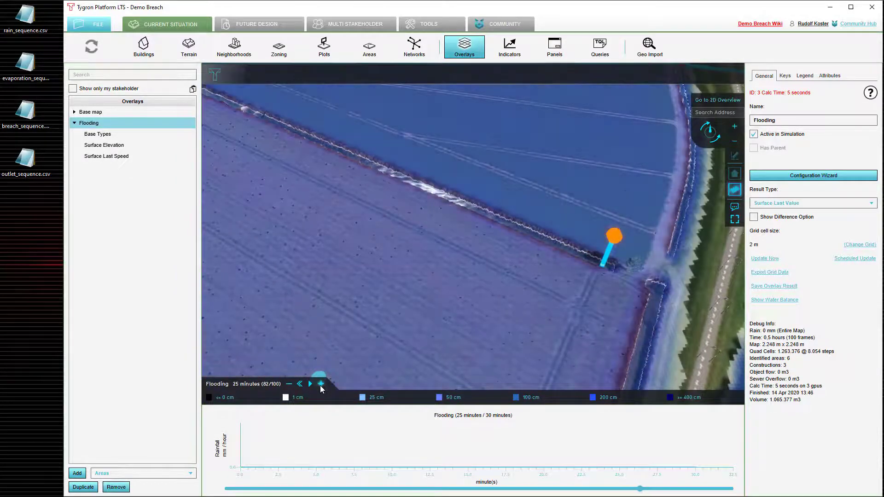
pyautogui.click(321, 384)
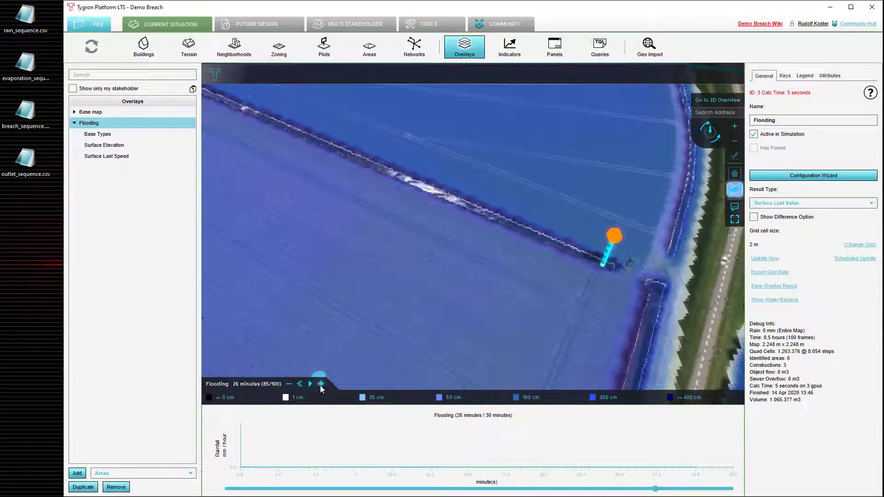
# Step: Measure the flooding over time at a point in the ditch beside the inlet and display it as Fit Graph
pyautogui.click(737, 155)
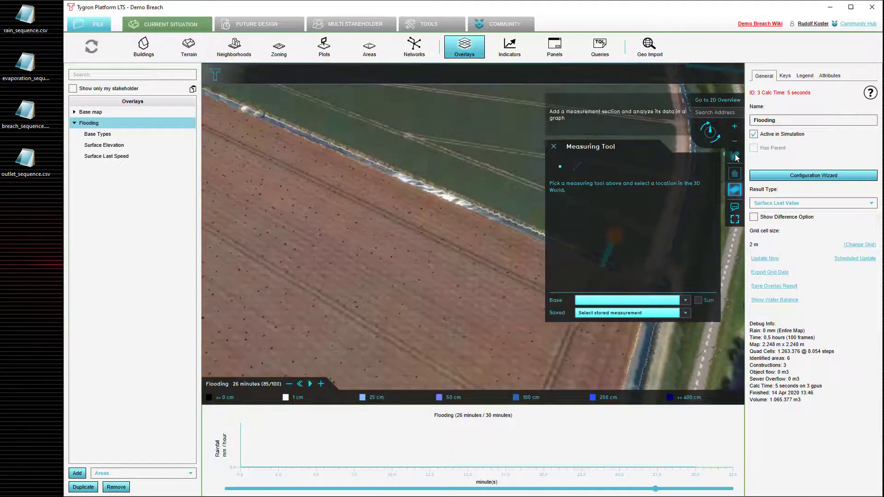
pyautogui.click(519, 207)
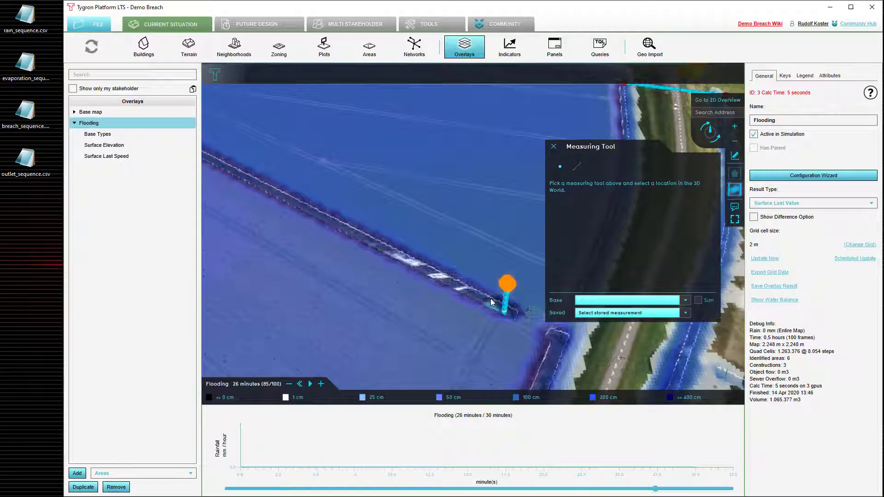
pyautogui.click(489, 297)
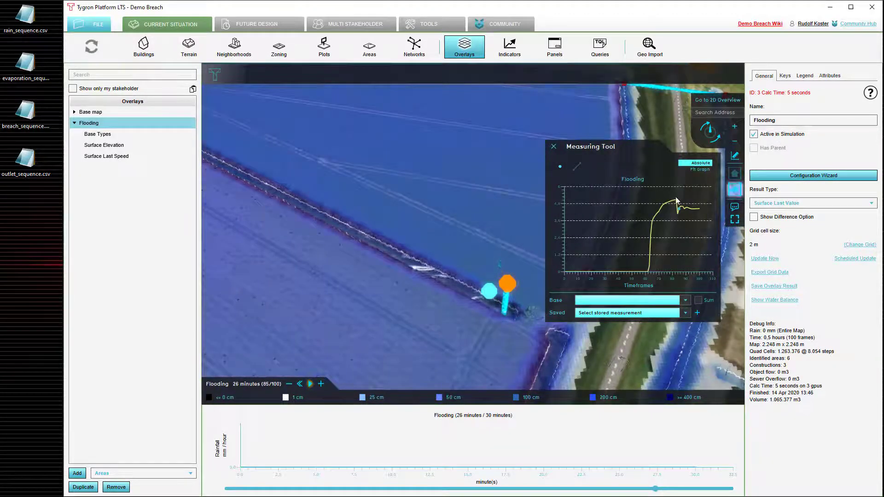
pyautogui.click(697, 169)
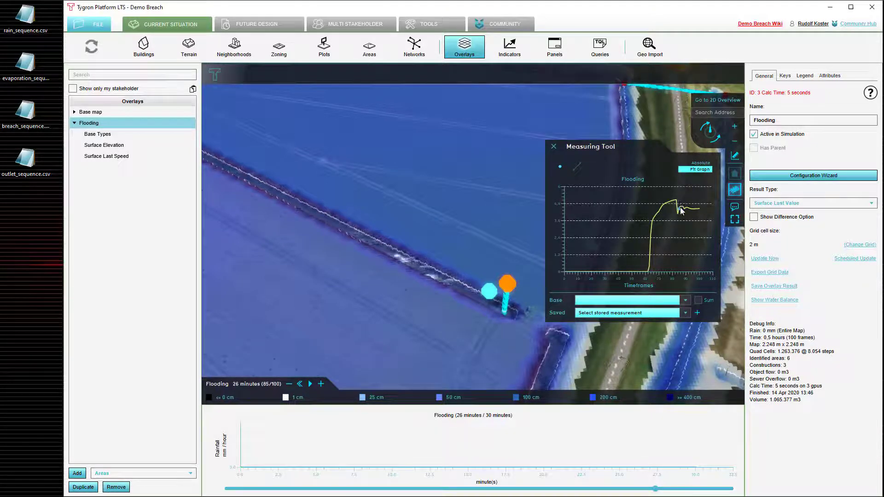
# Step: Rewind the Flooding overlay to its first timeframe and play the animation of the 45-minute rain and breach simulation
pyautogui.click(298, 384)
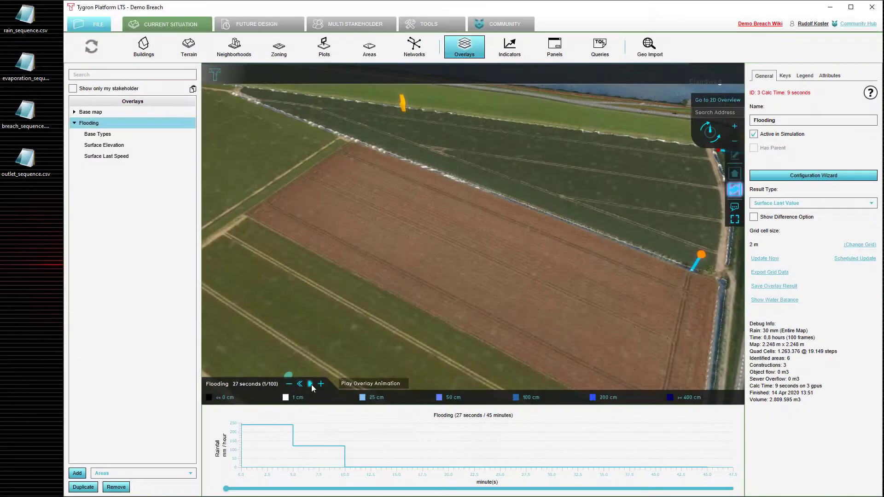
pyautogui.click(311, 388)
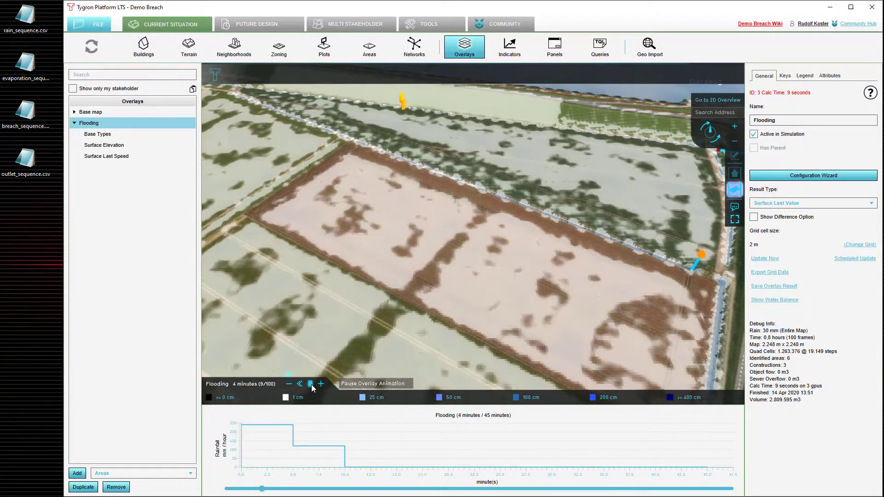